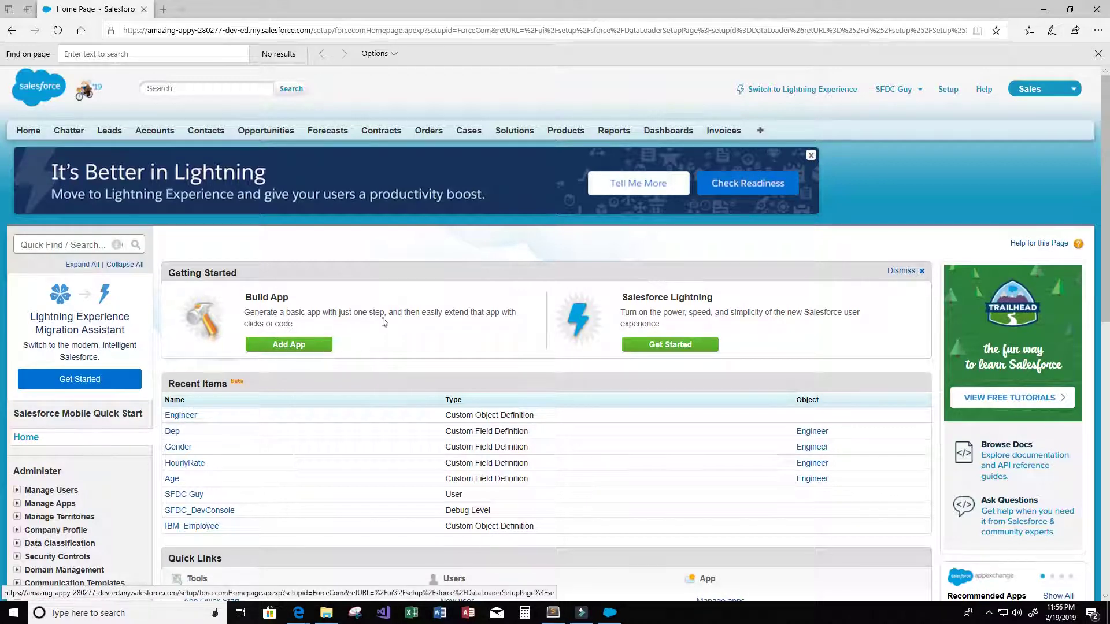
# Open the Data Loader setup page under Data Management and bring Data Loader 44.0.0 forward.
pyautogui.scroll(-3, 597, 259)
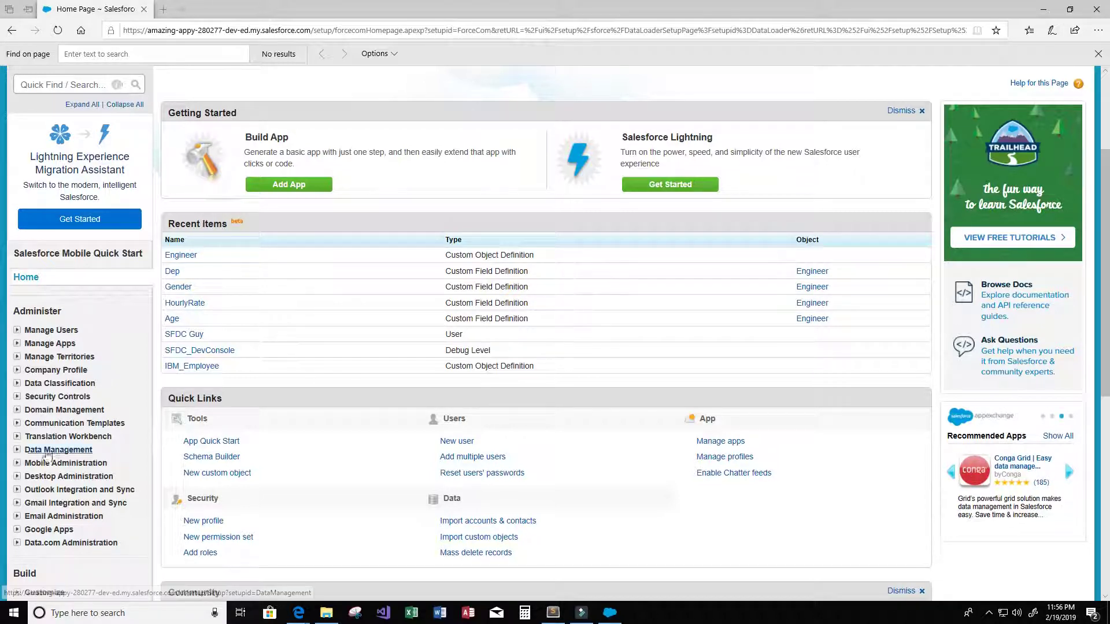
pyautogui.click(17, 450)
pyautogui.scroll(-2, 115, 414)
pyautogui.scroll(-2, 116, 415)
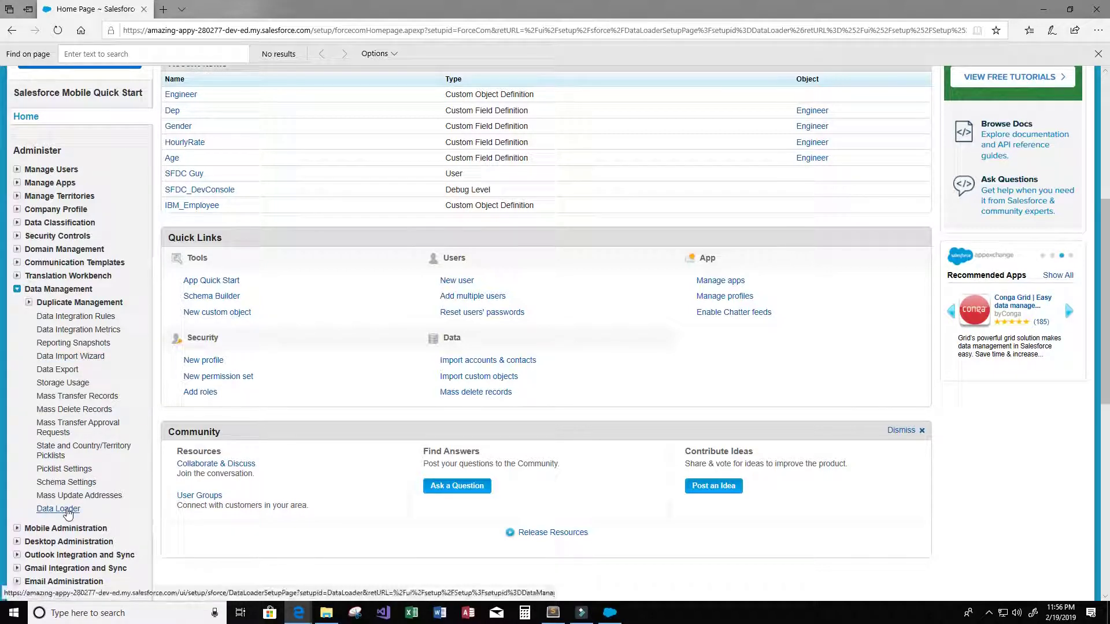
pyautogui.click(69, 508)
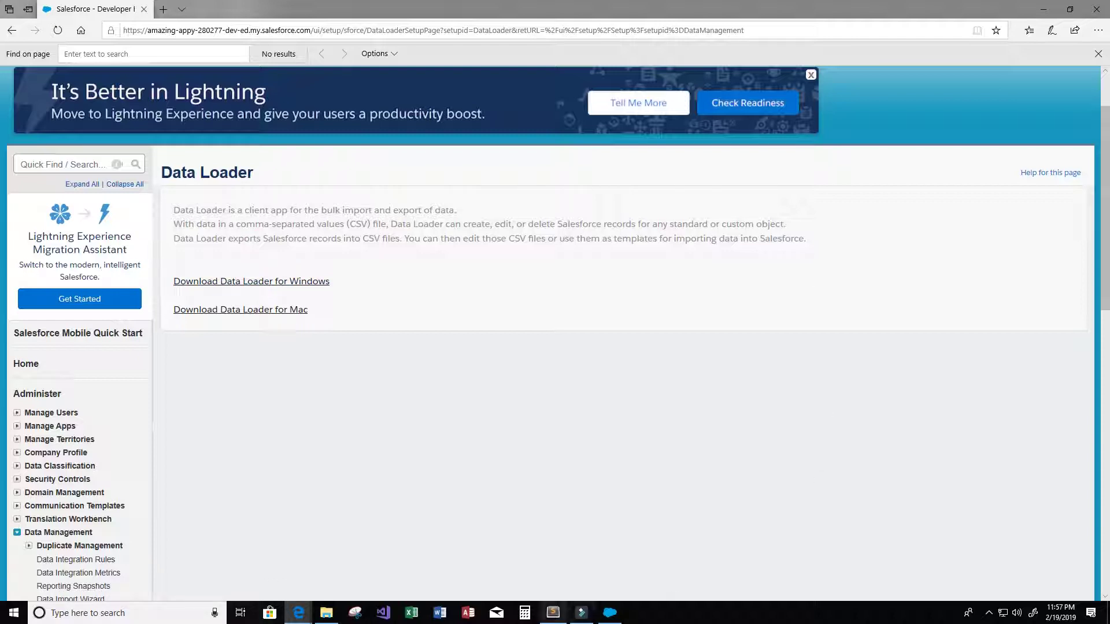
pyautogui.click(612, 613)
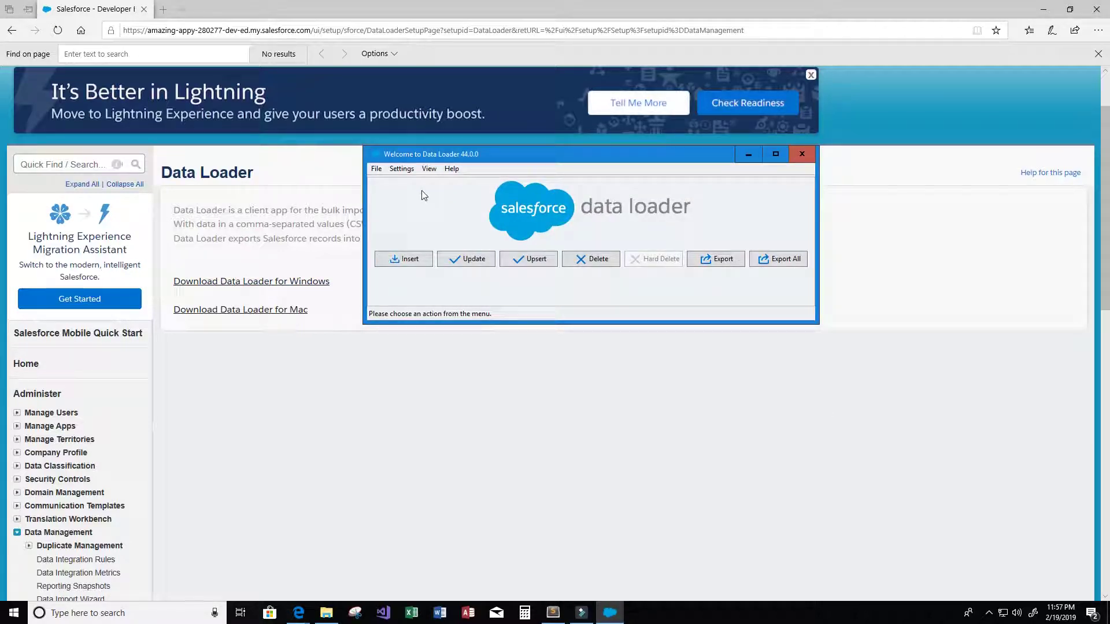
# Start an insert into Engineer (Engineer__c) from the HR employee attrition CSV, accepting its 1470 records.
pyautogui.click(409, 261)
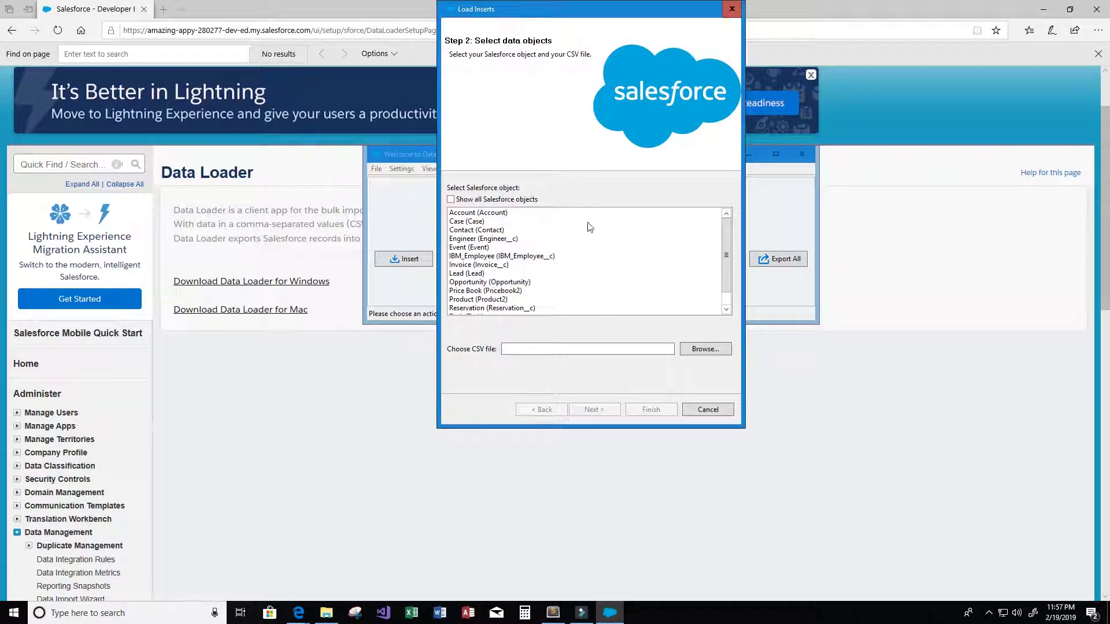
pyautogui.click(471, 239)
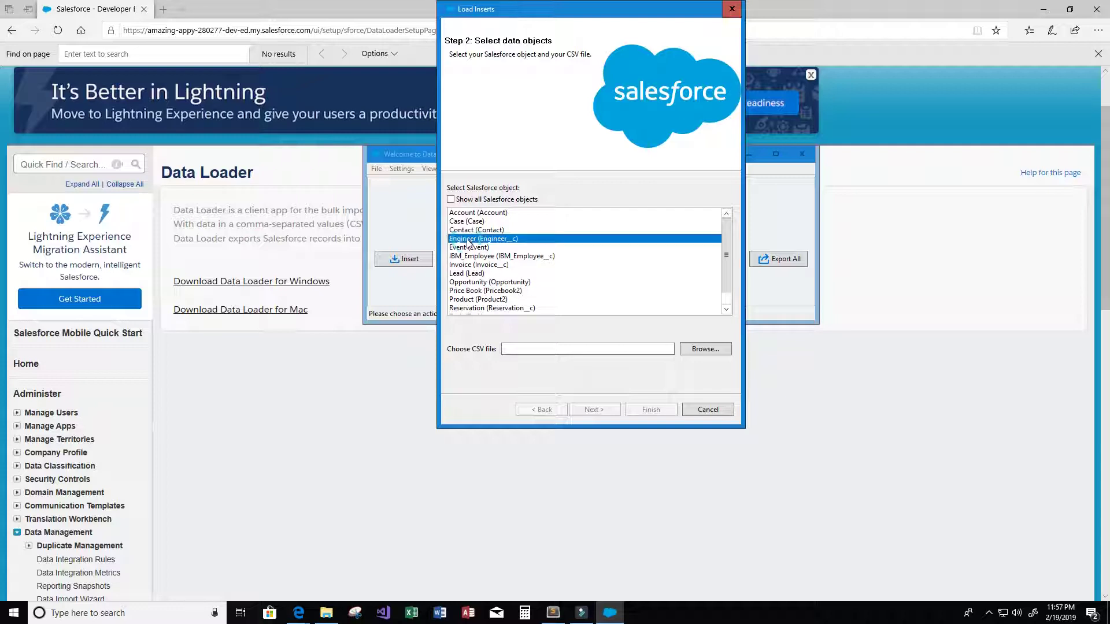
pyautogui.click(705, 350)
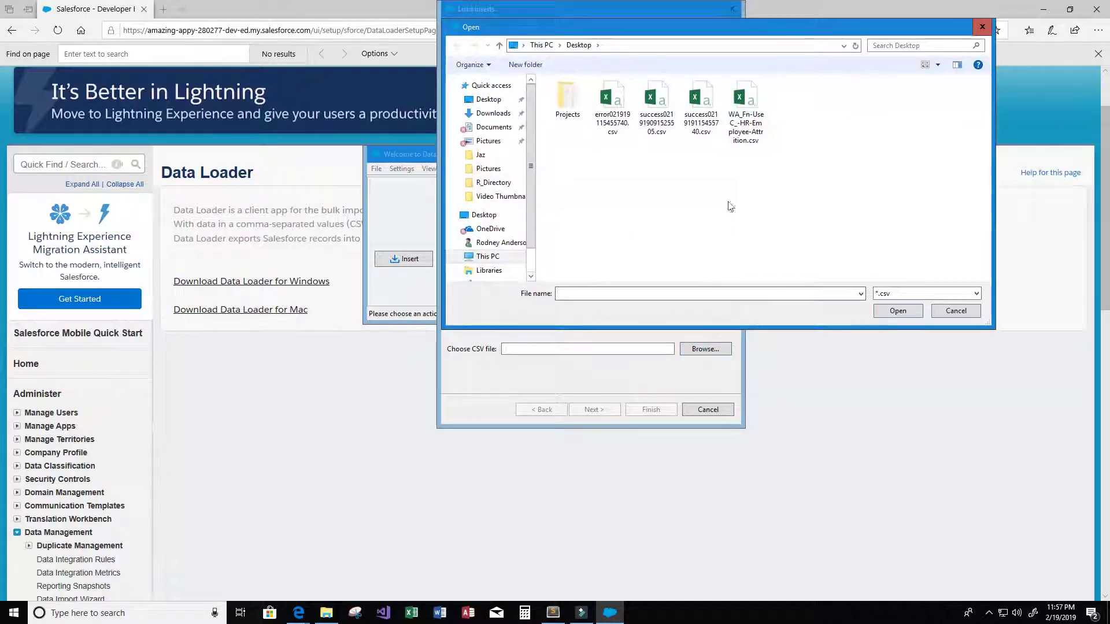
pyautogui.click(752, 107)
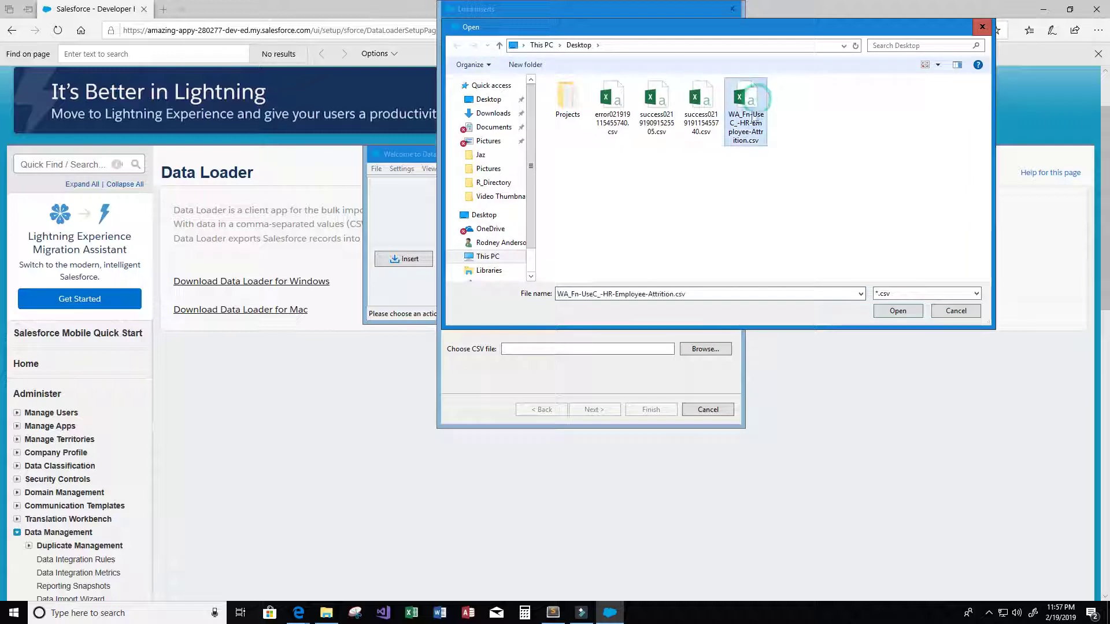
pyautogui.click(898, 312)
pyautogui.click(609, 410)
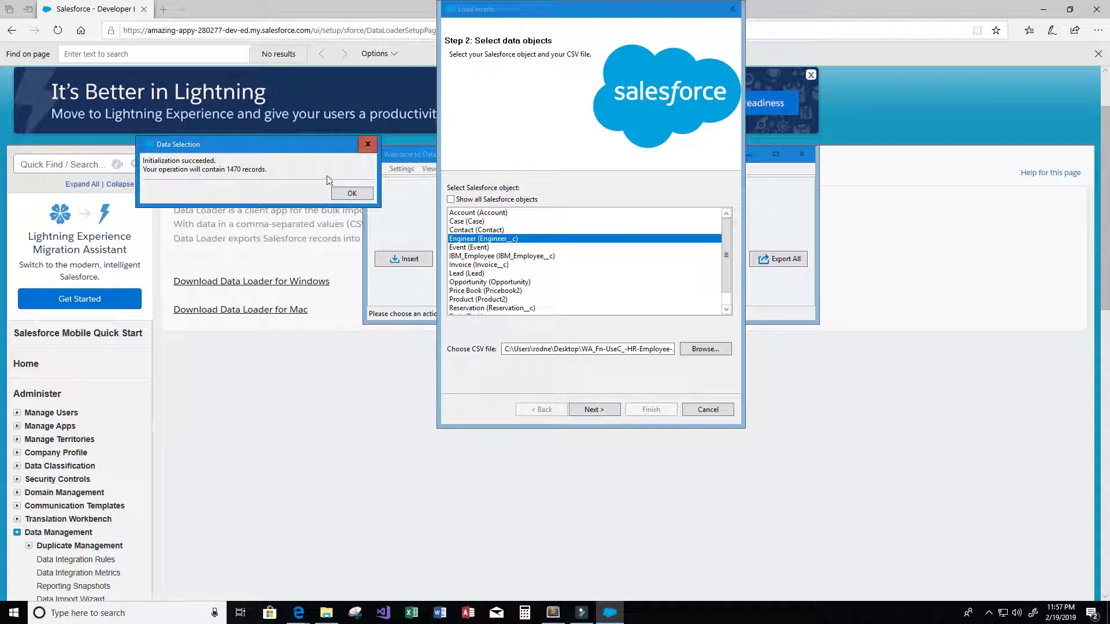
pyautogui.click(353, 192)
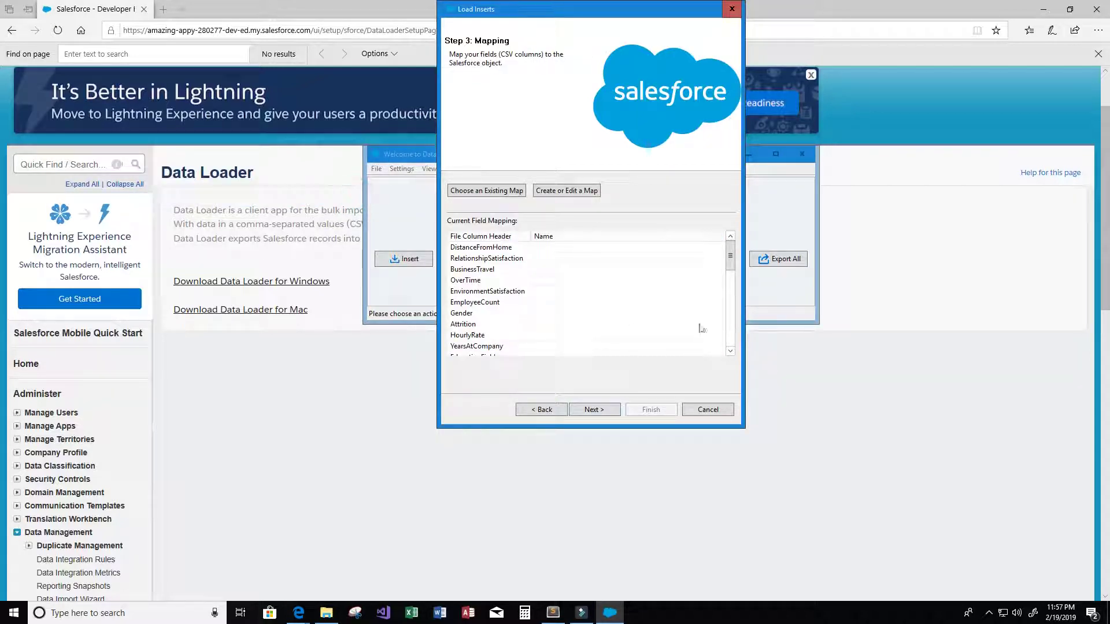
pyautogui.click(731, 257)
pyautogui.moveTo(731, 258); pyautogui.dragTo(723, 234)
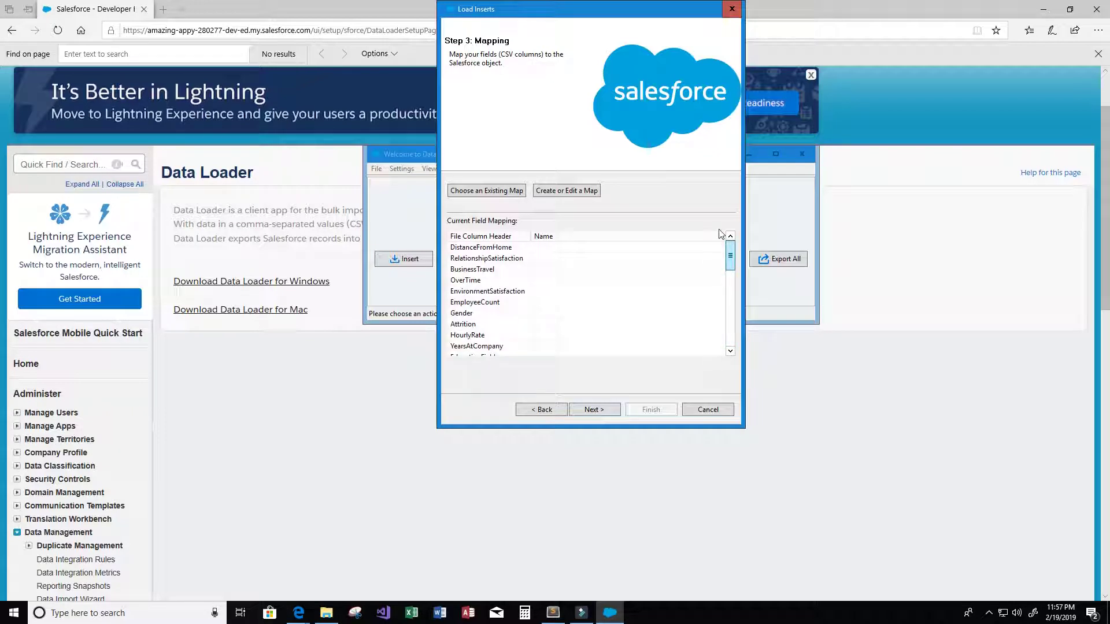
# Open the Mapping Dialog listing Age__c, Dep__c, Gender__c, HourlyRate__c, Name and OwnerId against the CSV columns.
pyautogui.click(566, 193)
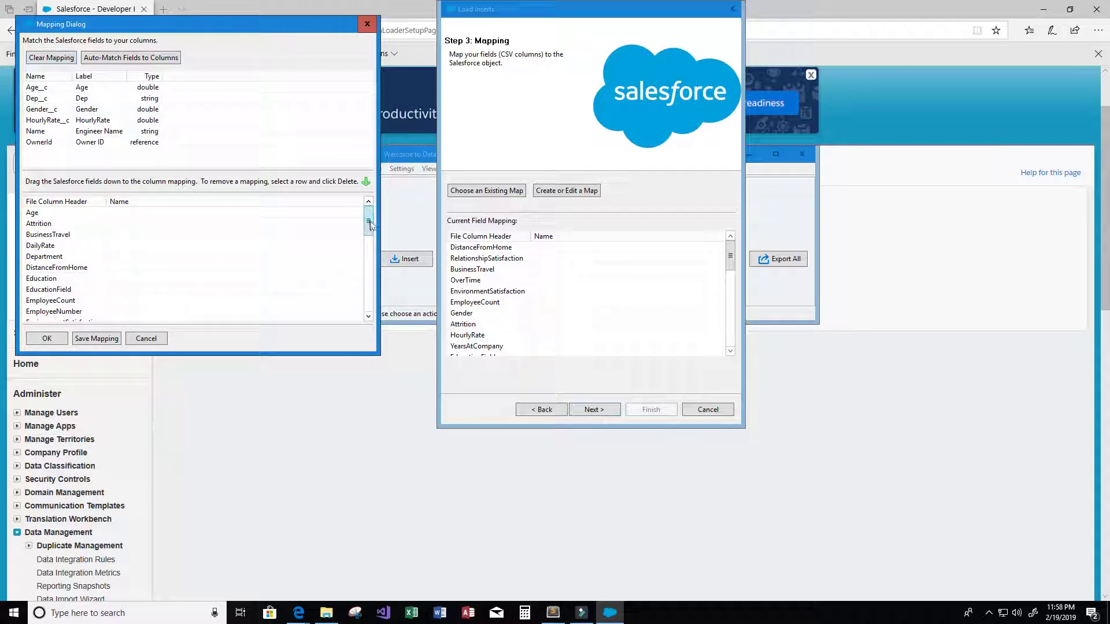
pyautogui.moveTo(369, 220); pyautogui.dragTo(370, 305)
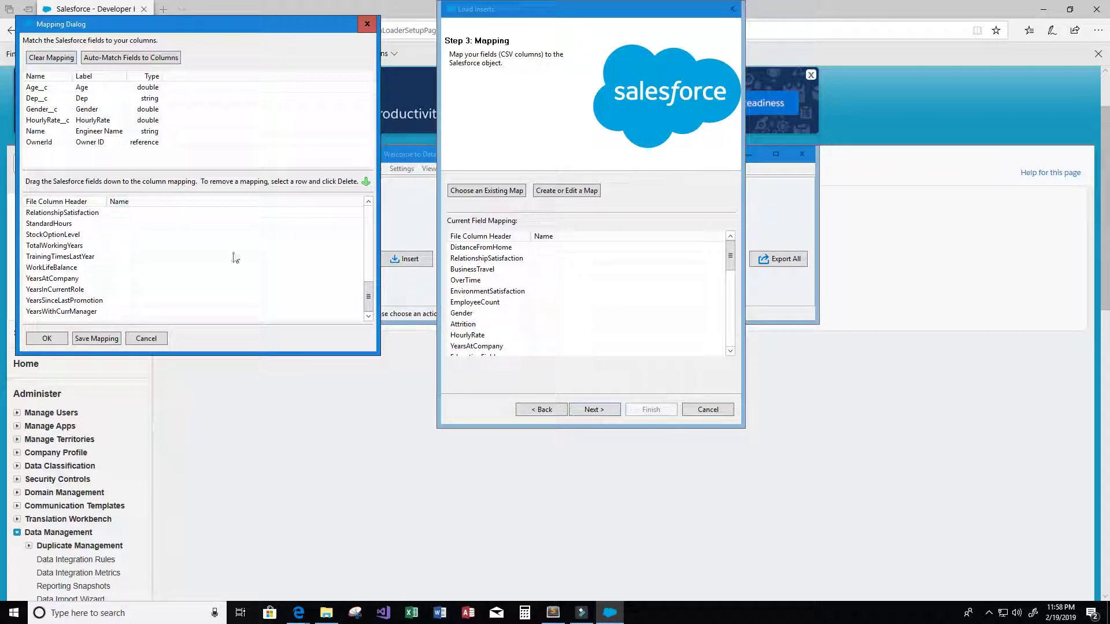
pyautogui.click(371, 306)
pyautogui.moveTo(370, 297); pyautogui.dragTo(369, 220)
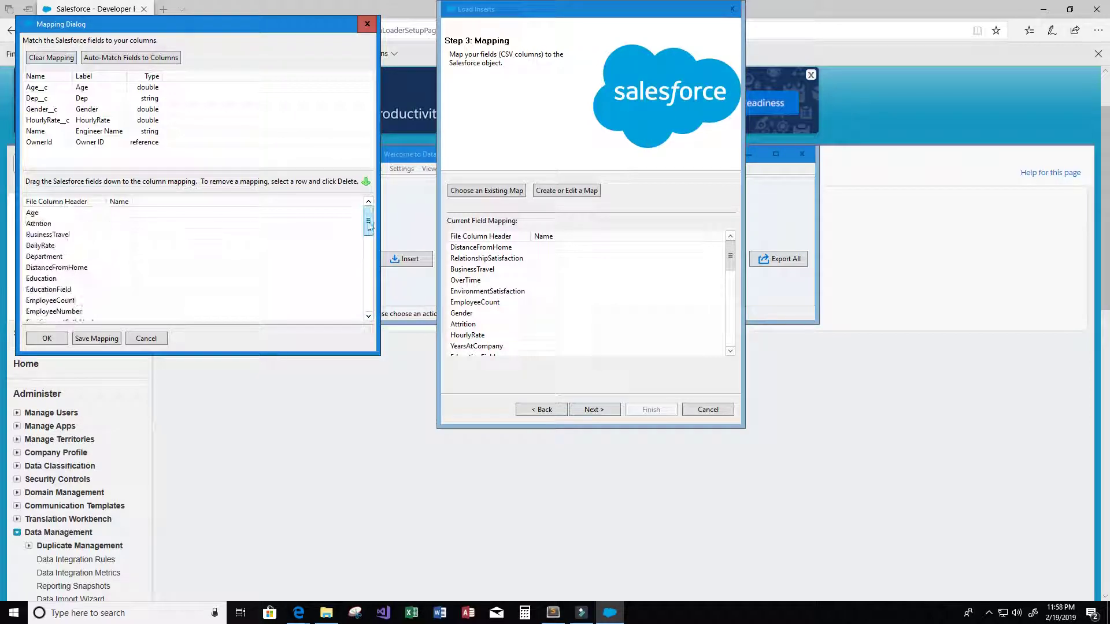
# Auto-match fields to columns, then map Age__c to Age and Dep__c to Department.
pyautogui.click(131, 60)
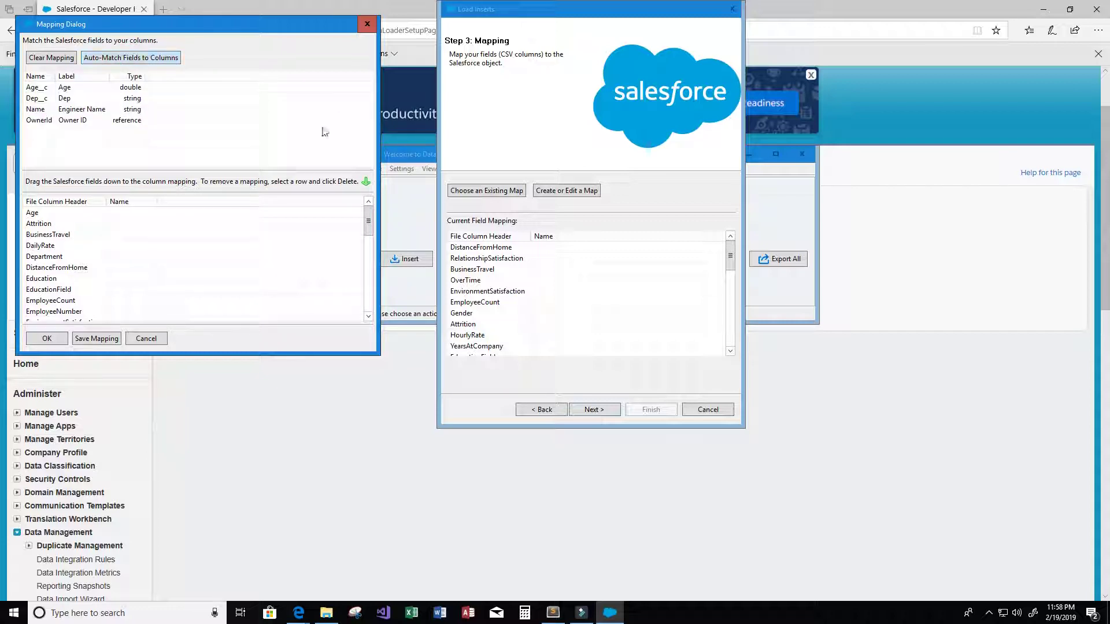
pyautogui.moveTo(370, 221); pyautogui.dragTo(369, 243)
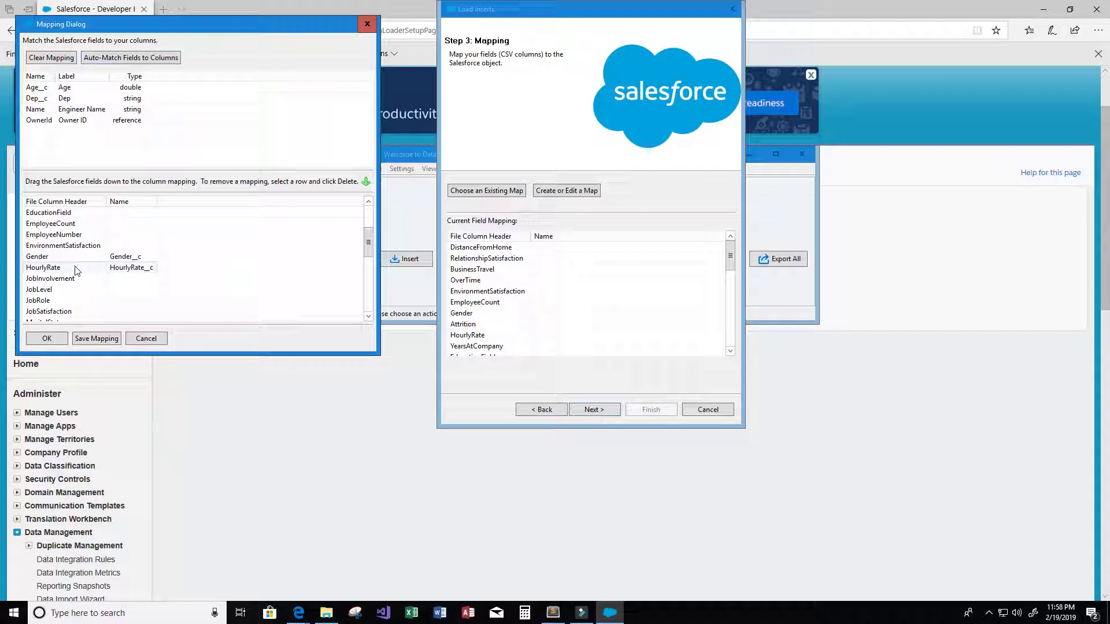
pyautogui.moveTo(368, 242); pyautogui.dragTo(368, 219)
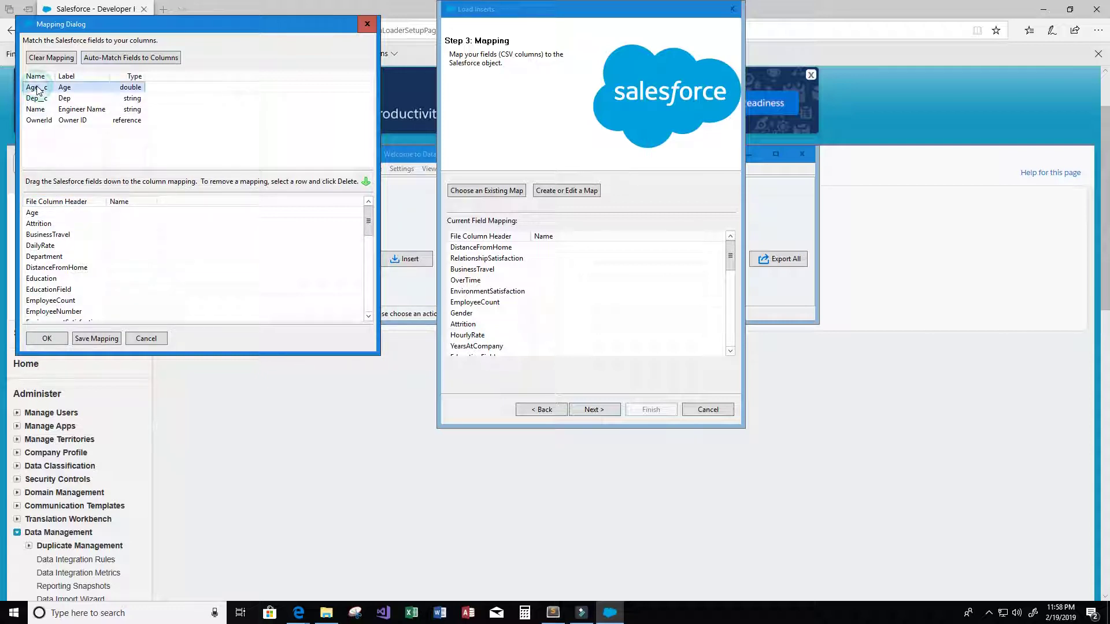
pyautogui.moveTo(36, 88); pyautogui.dragTo(123, 214)
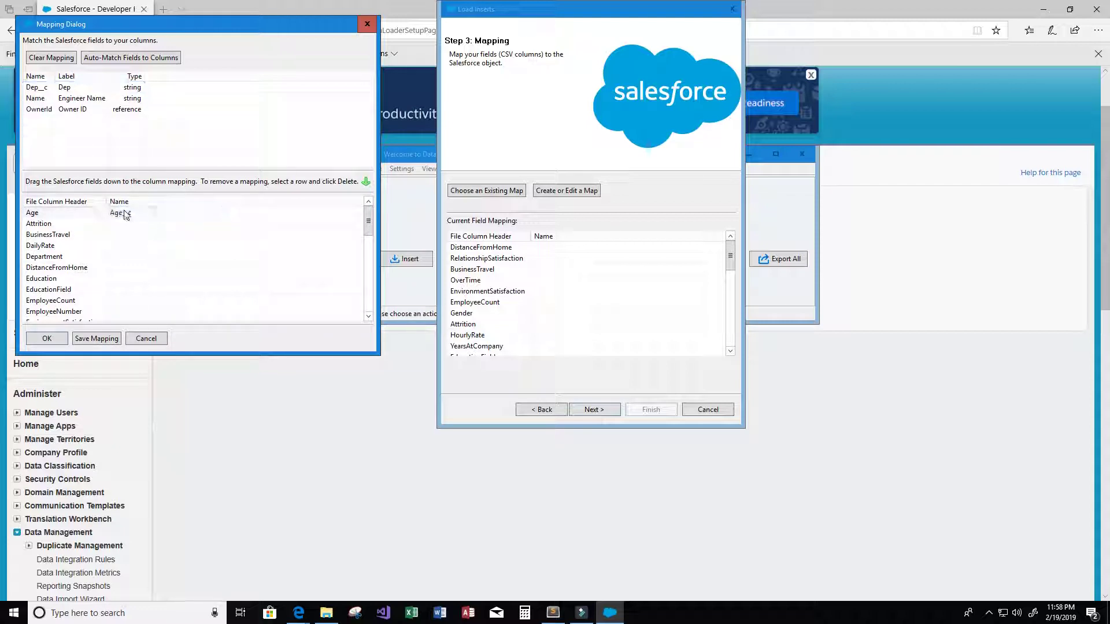
pyautogui.click(35, 90)
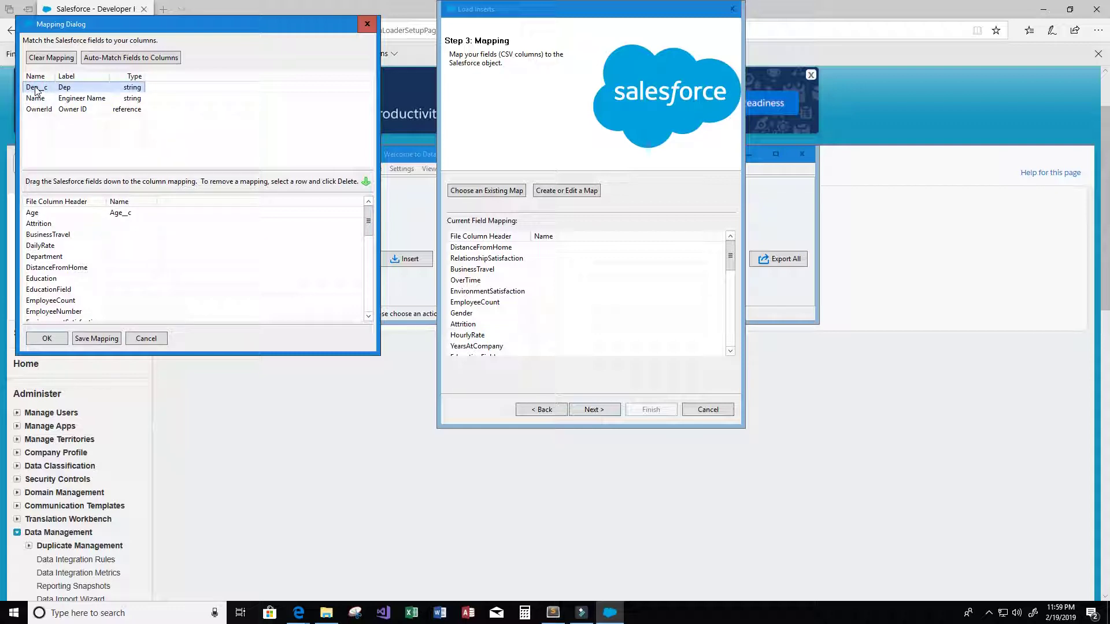
pyautogui.moveTo(35, 90); pyautogui.dragTo(133, 257)
pyautogui.moveTo(367, 221); pyautogui.dragTo(369, 240)
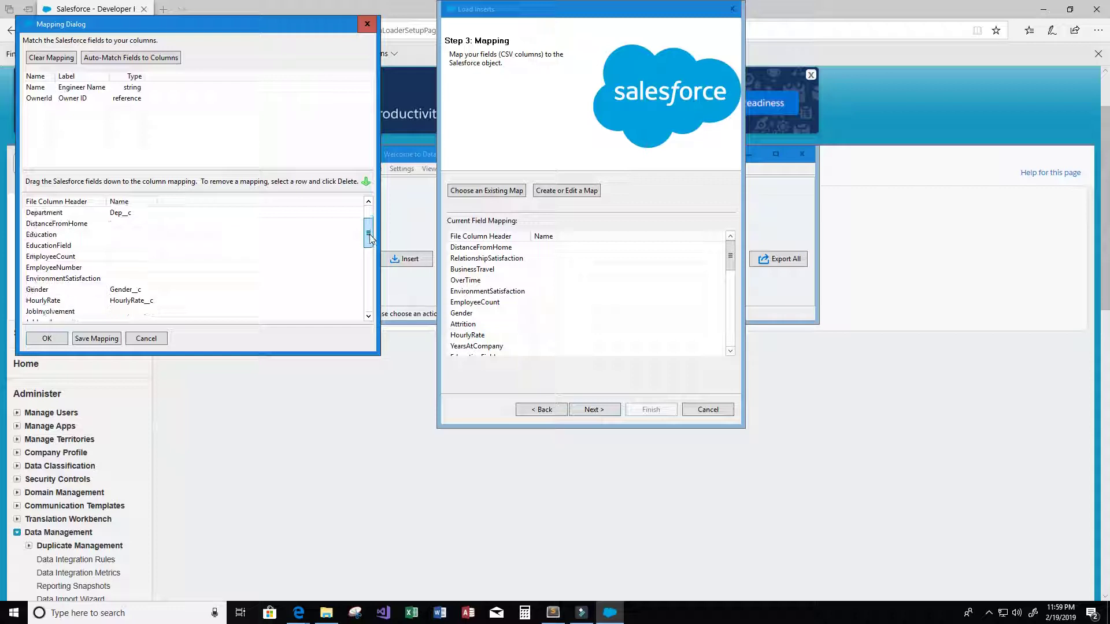
# Accept the mapping and run the 1,470-record insert, which ends with 0 successes and 1,470 errors.
pyautogui.click(46, 338)
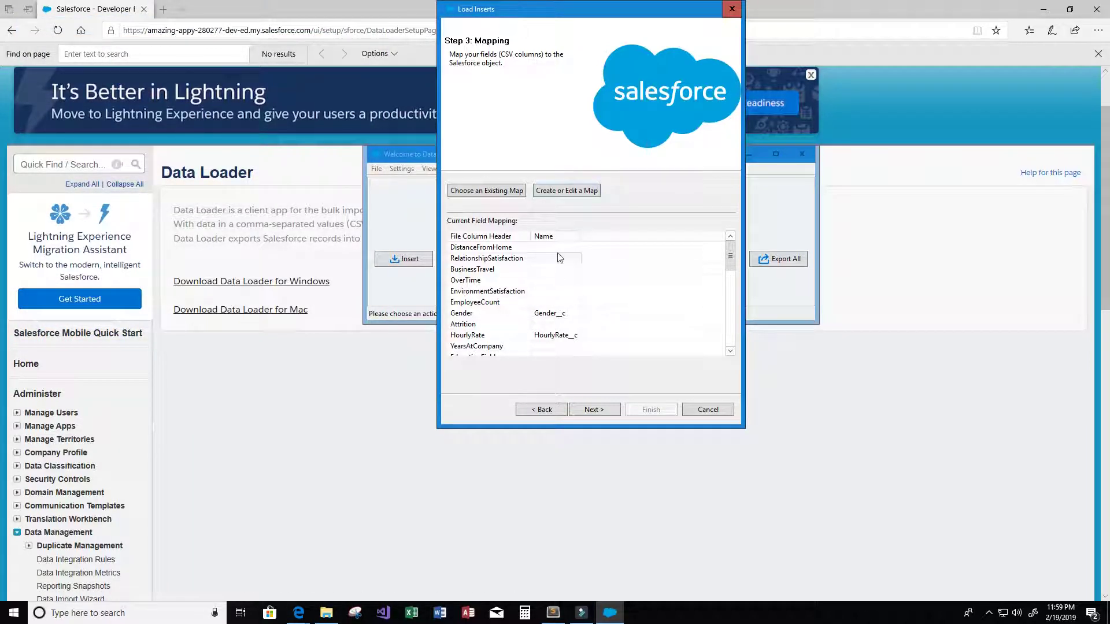
pyautogui.scroll(-2, 572, 324)
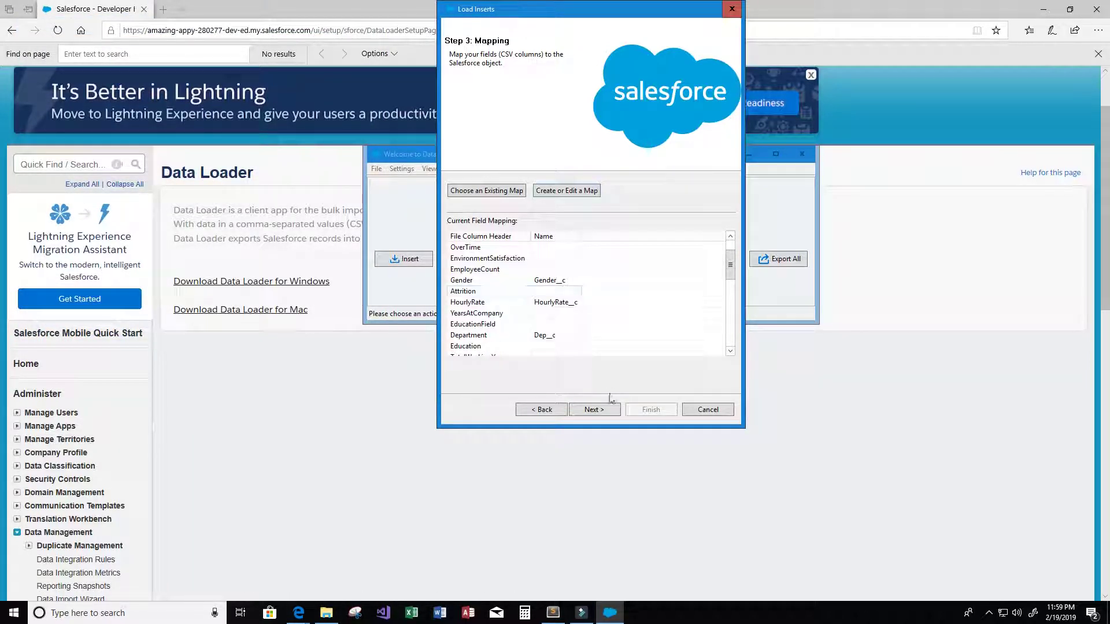
pyautogui.click(594, 410)
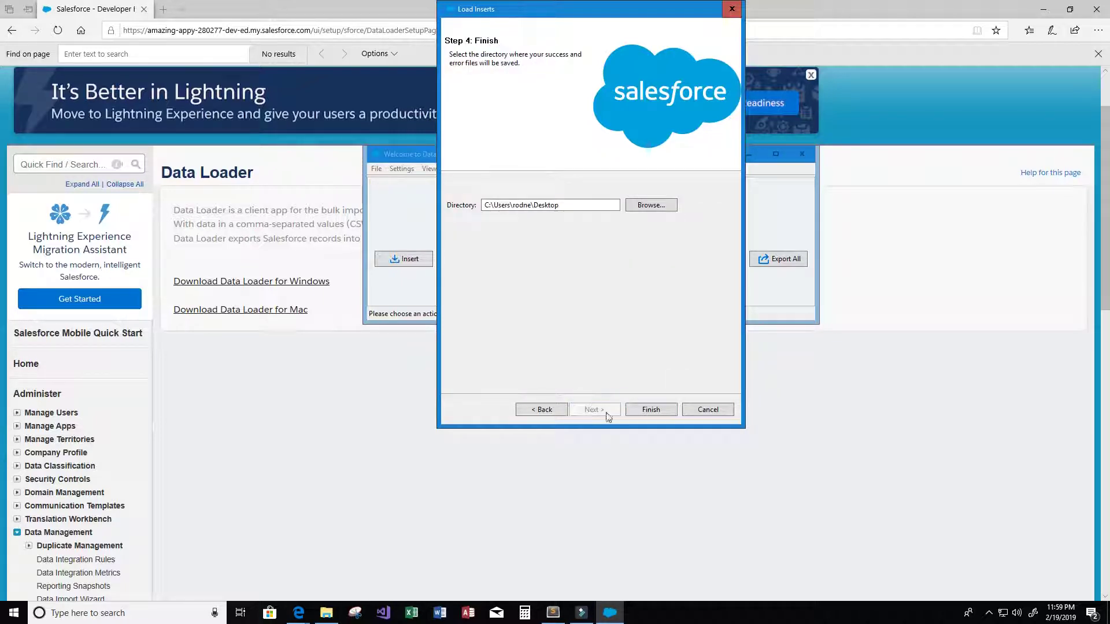
pyautogui.click(657, 409)
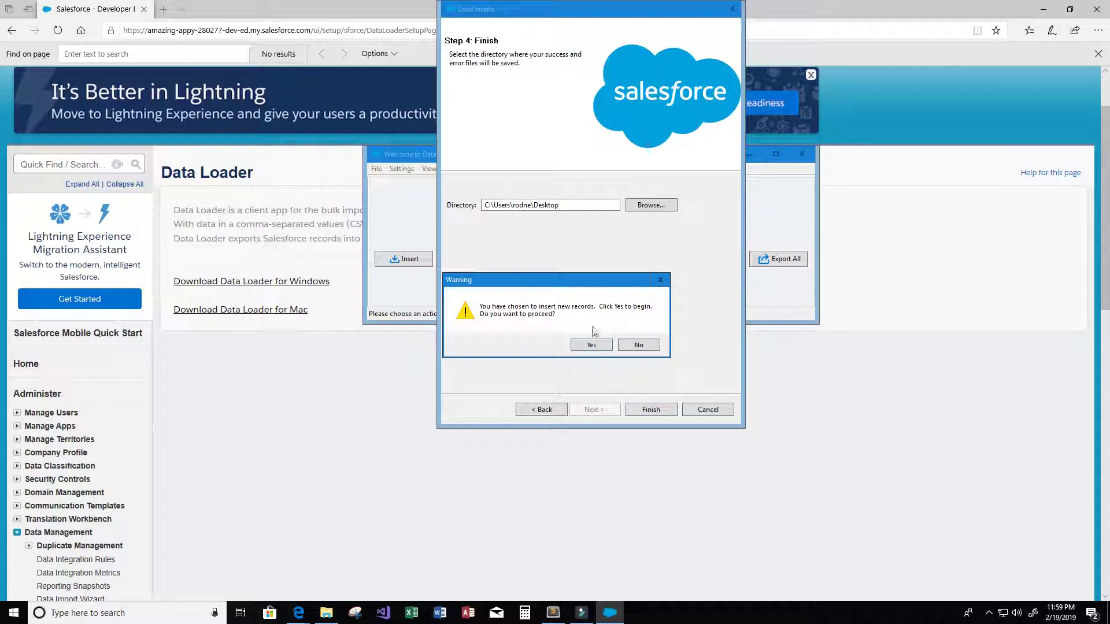
pyautogui.click(590, 347)
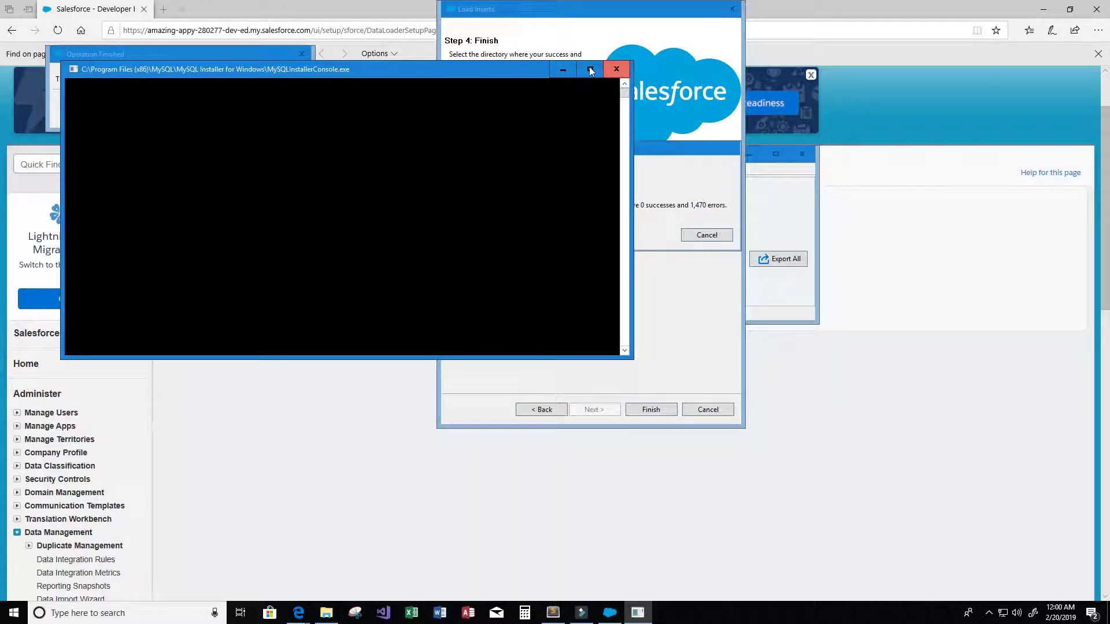
# Check the error file, where every row fails with 'Gender: invalid number', then close it.
pyautogui.click(563, 69)
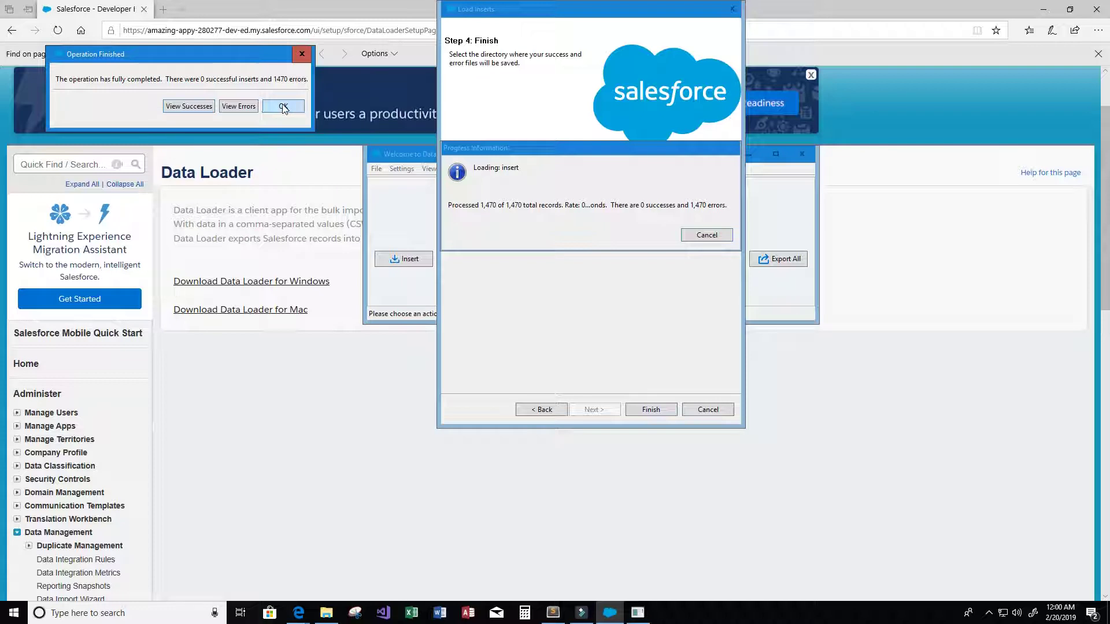
pyautogui.click(237, 107)
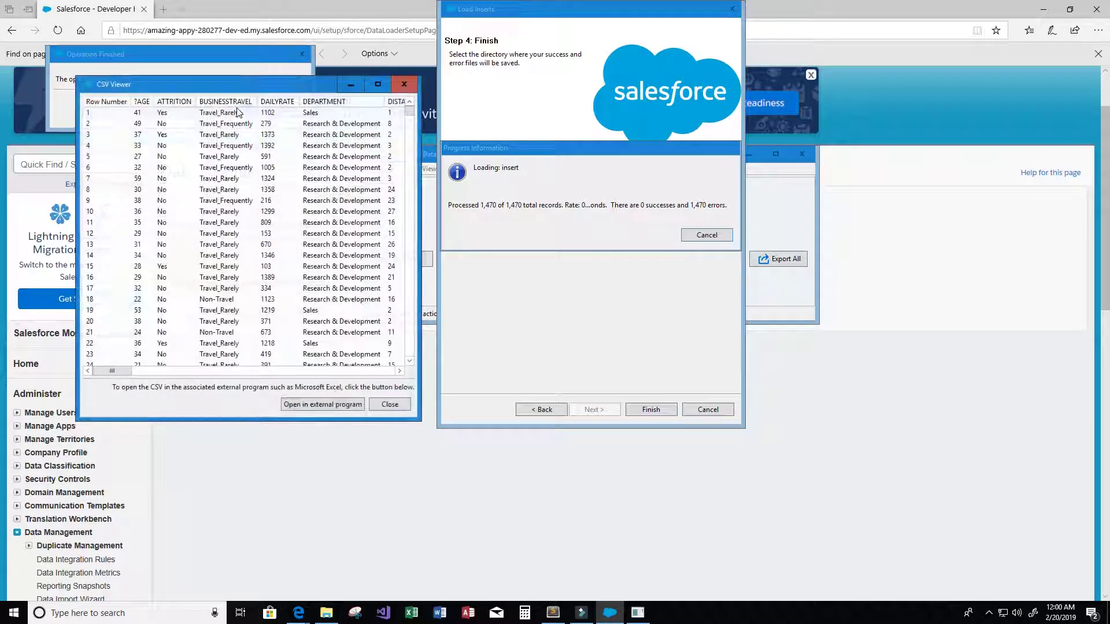
pyautogui.moveTo(112, 370); pyautogui.dragTo(382, 378)
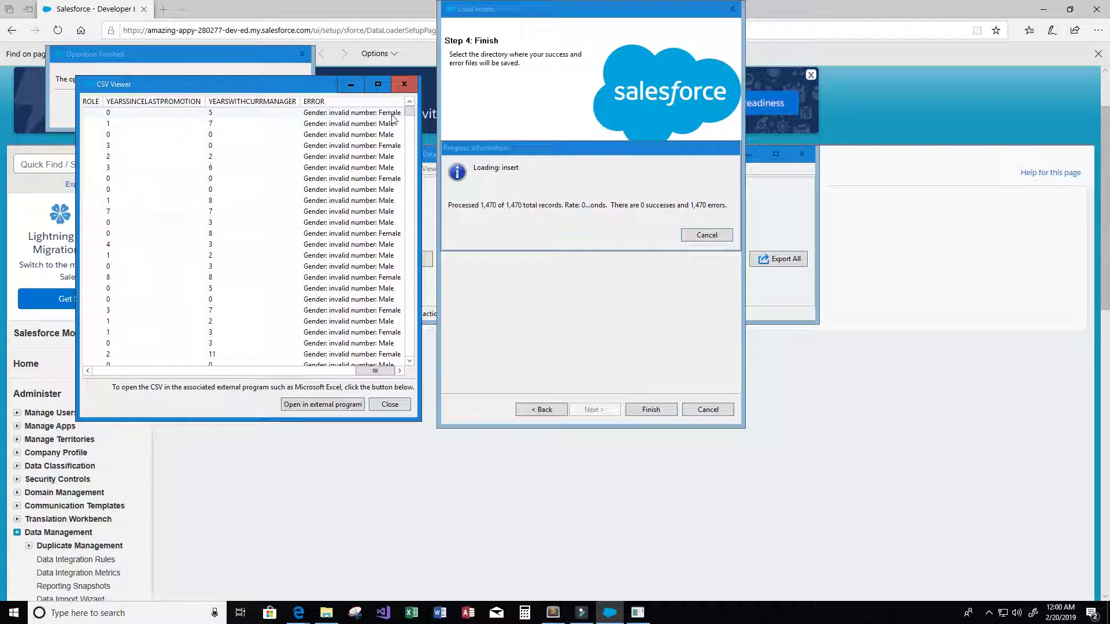
pyautogui.click(389, 404)
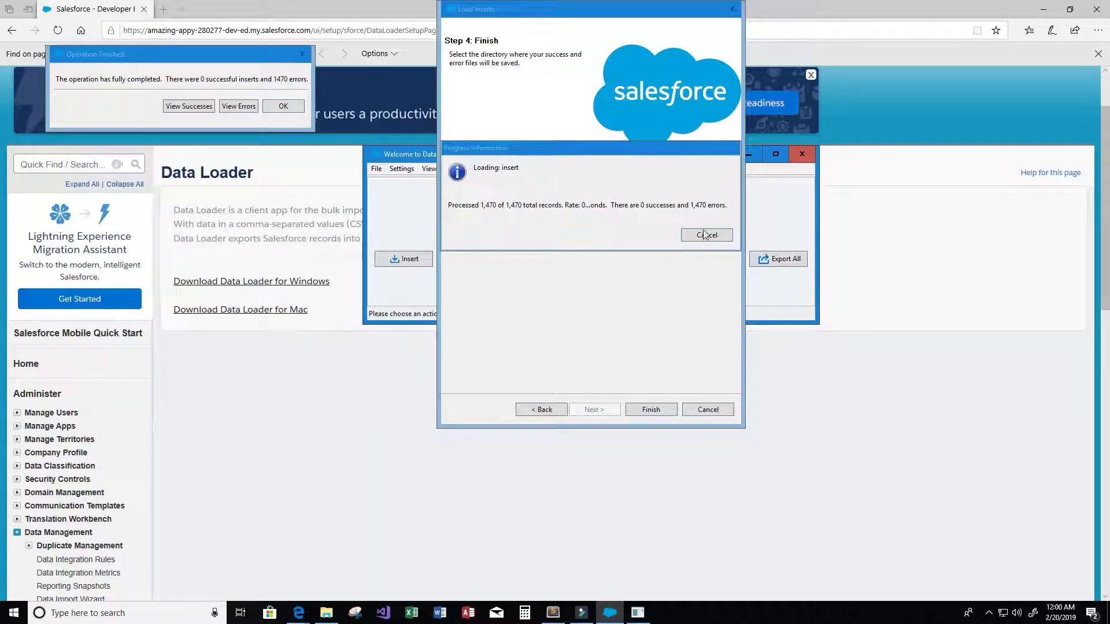
# Begin a new insert into Engineer (Engineer__c) from WA_Fn-UseC_-HR-Employee-Attrition.csv with 1470 records.
pyautogui.click(284, 105)
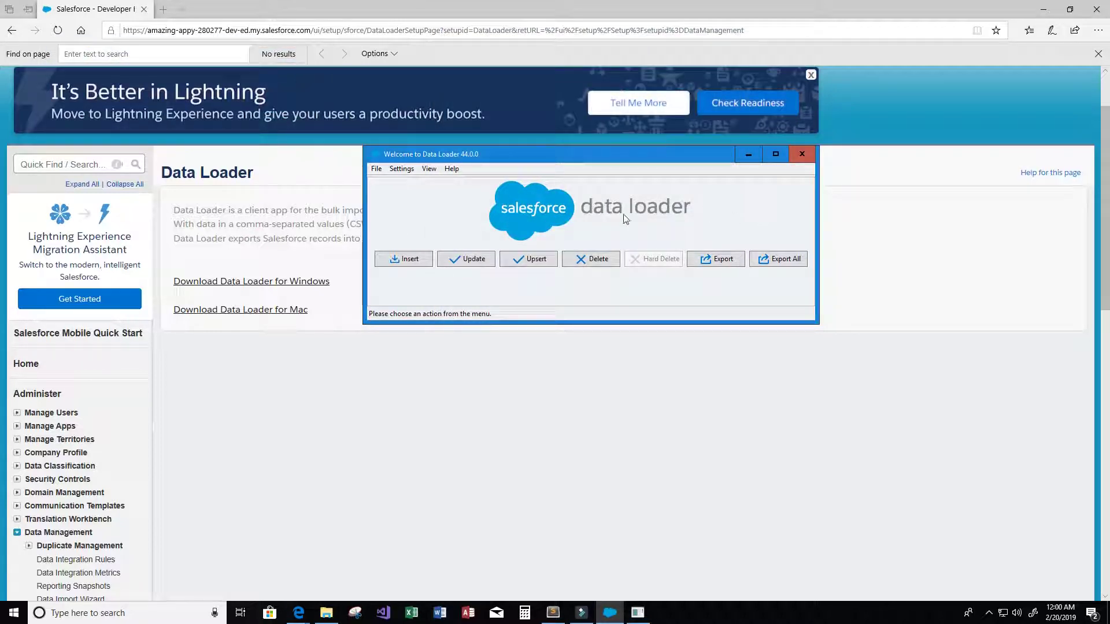
pyautogui.moveTo(578, 162); pyautogui.dragTo(439, 265)
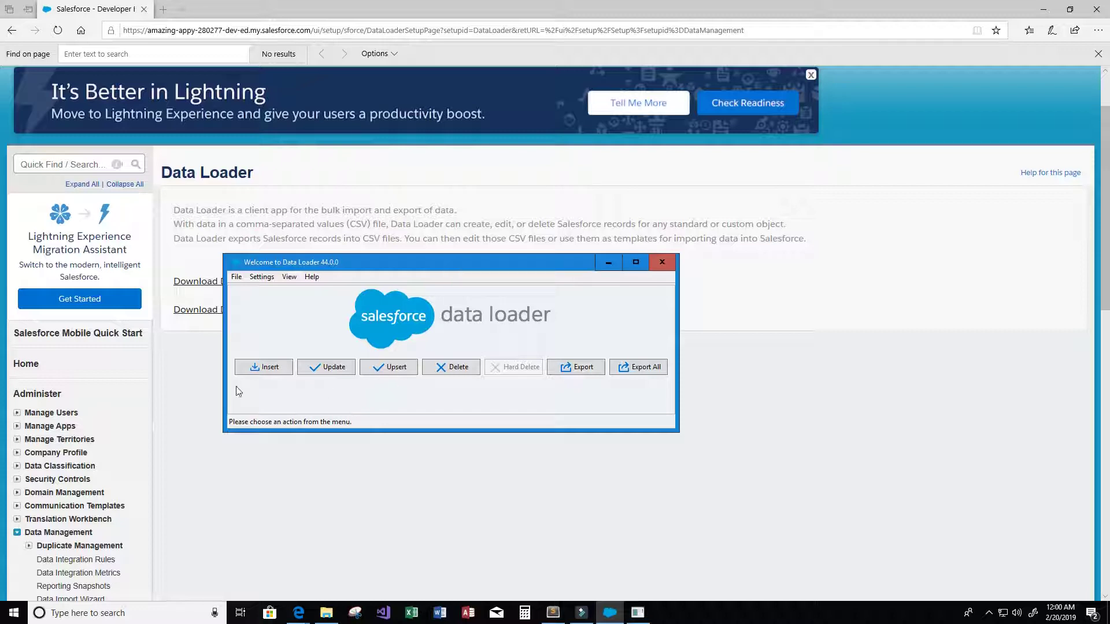
pyautogui.click(261, 369)
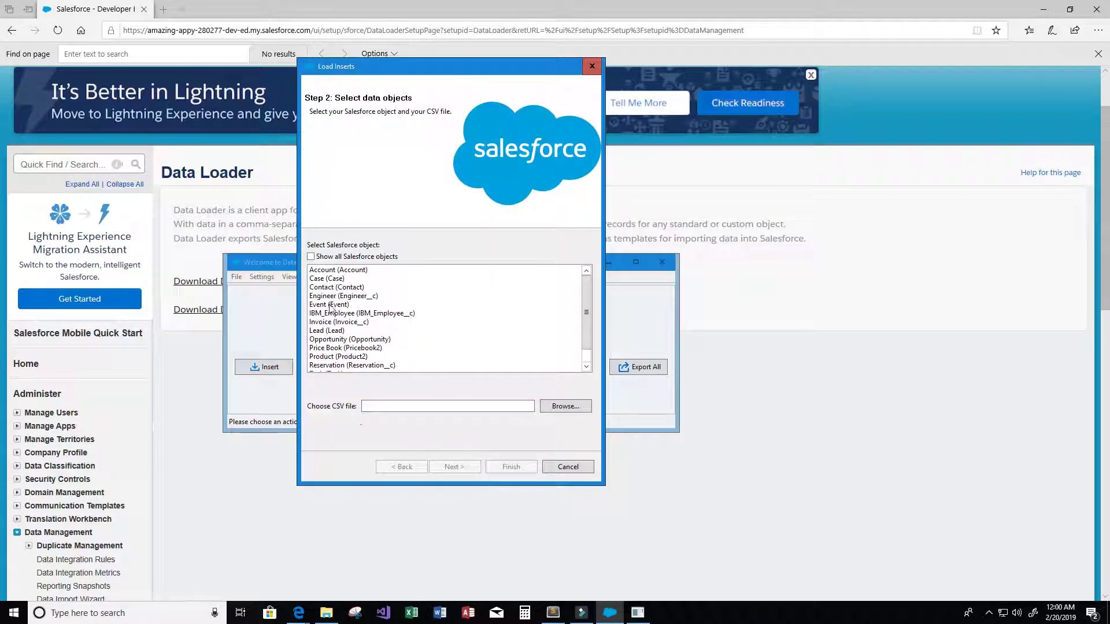
pyautogui.click(350, 296)
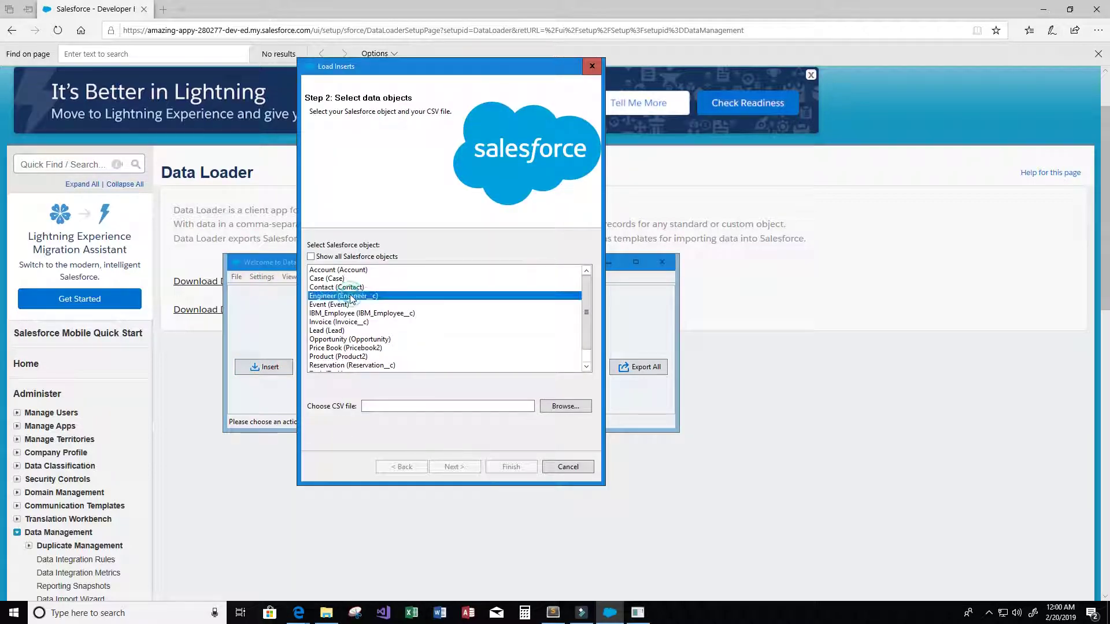
pyautogui.click(565, 406)
pyautogui.click(693, 197)
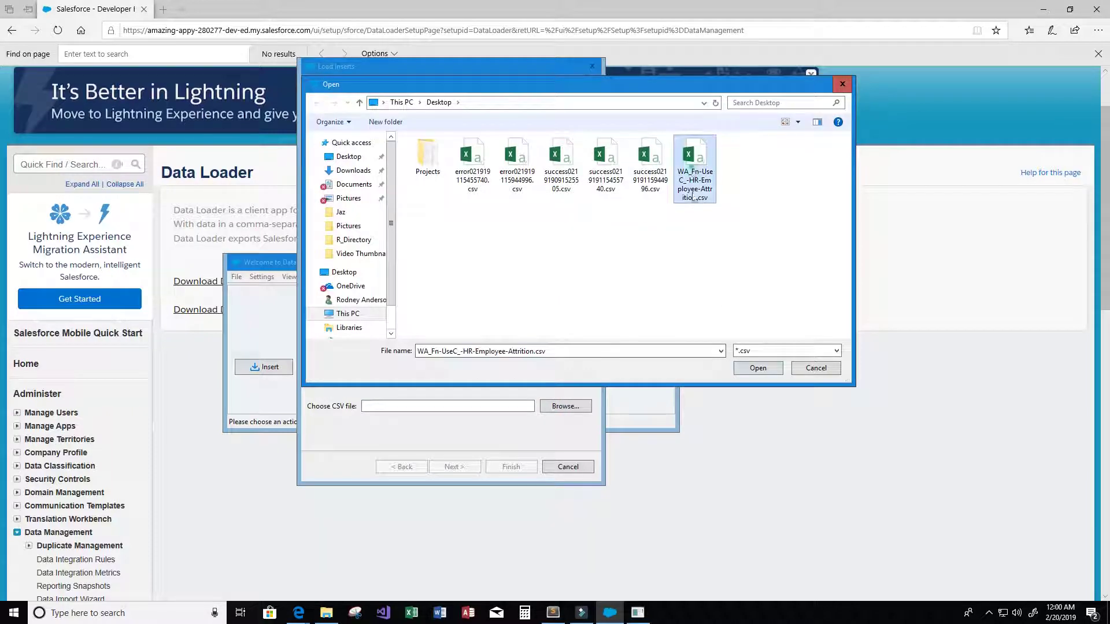
pyautogui.click(755, 368)
pyautogui.click(453, 466)
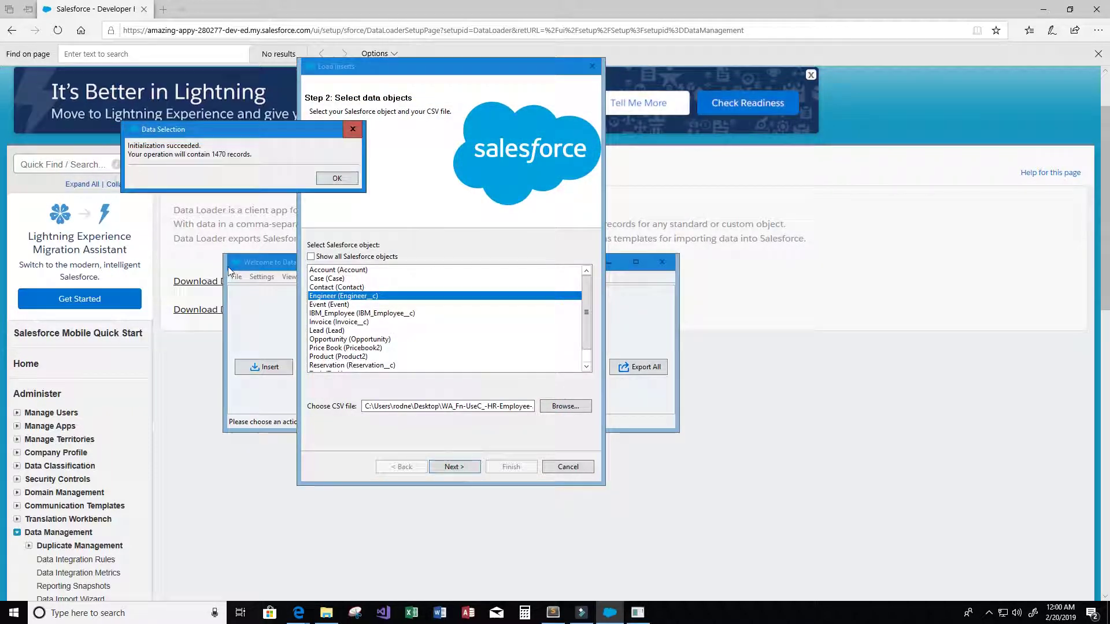
pyautogui.click(332, 178)
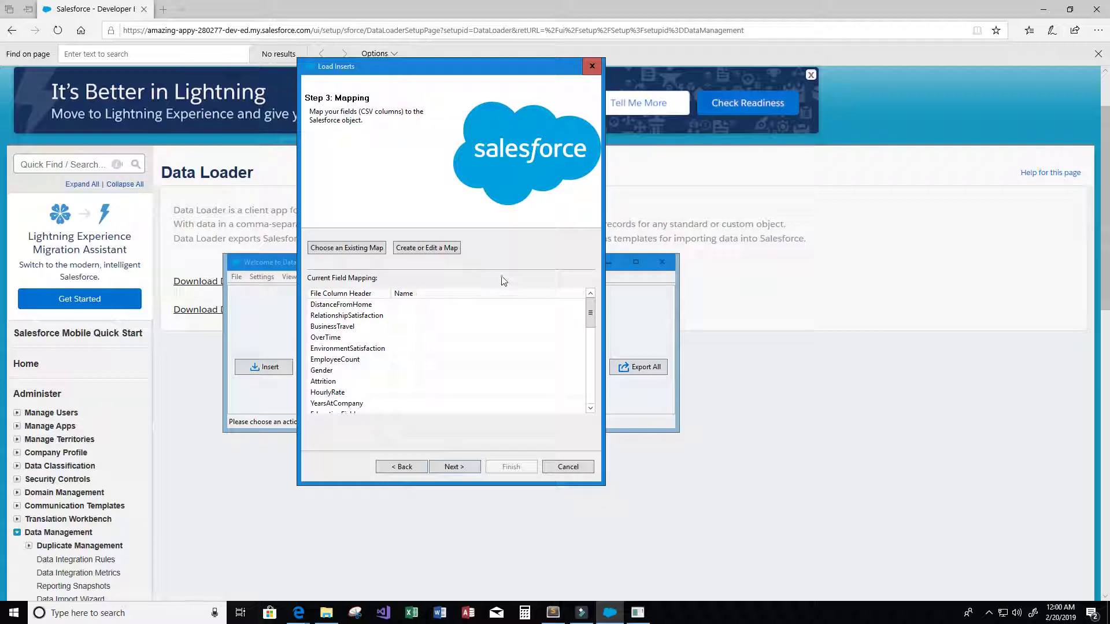
# Auto-match fields, map Age__c to Age, remove Gender__c from Gender, and accept the mapping.
pyautogui.click(431, 251)
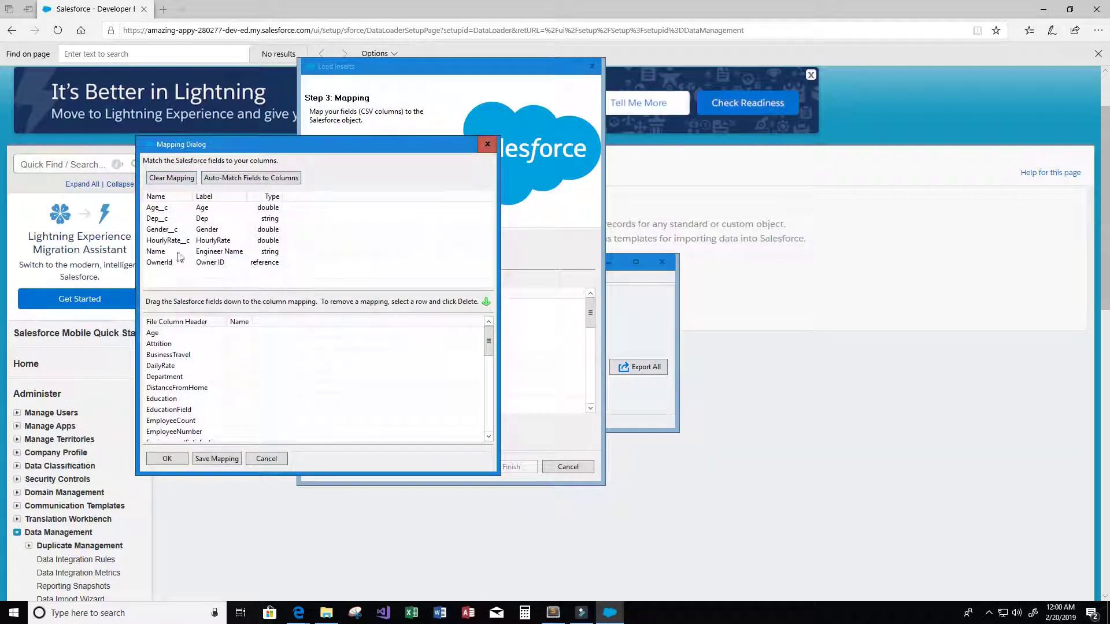
pyautogui.click(250, 180)
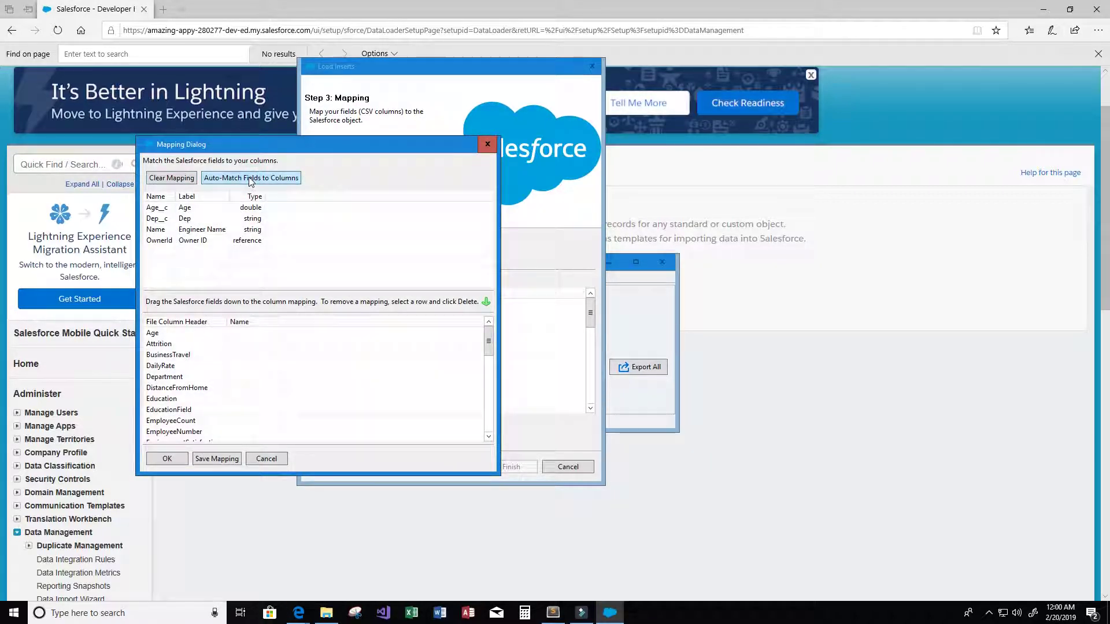
pyautogui.moveTo(166, 211); pyautogui.dragTo(261, 379)
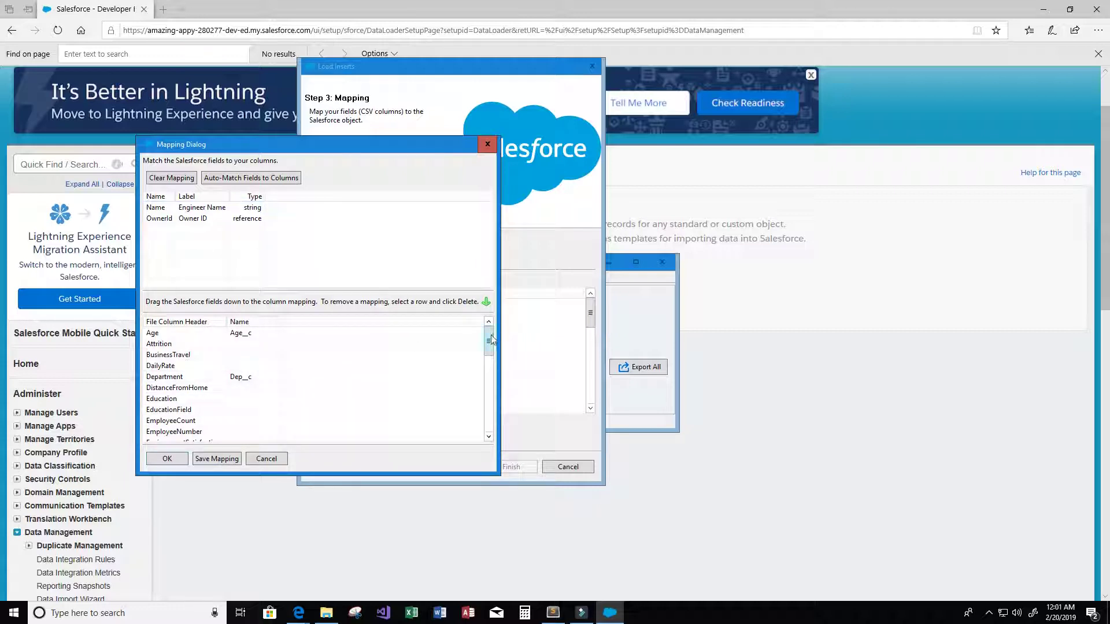
pyautogui.moveTo(488, 341); pyautogui.dragTo(490, 363)
pyautogui.moveTo(246, 351); pyautogui.dragTo(233, 234)
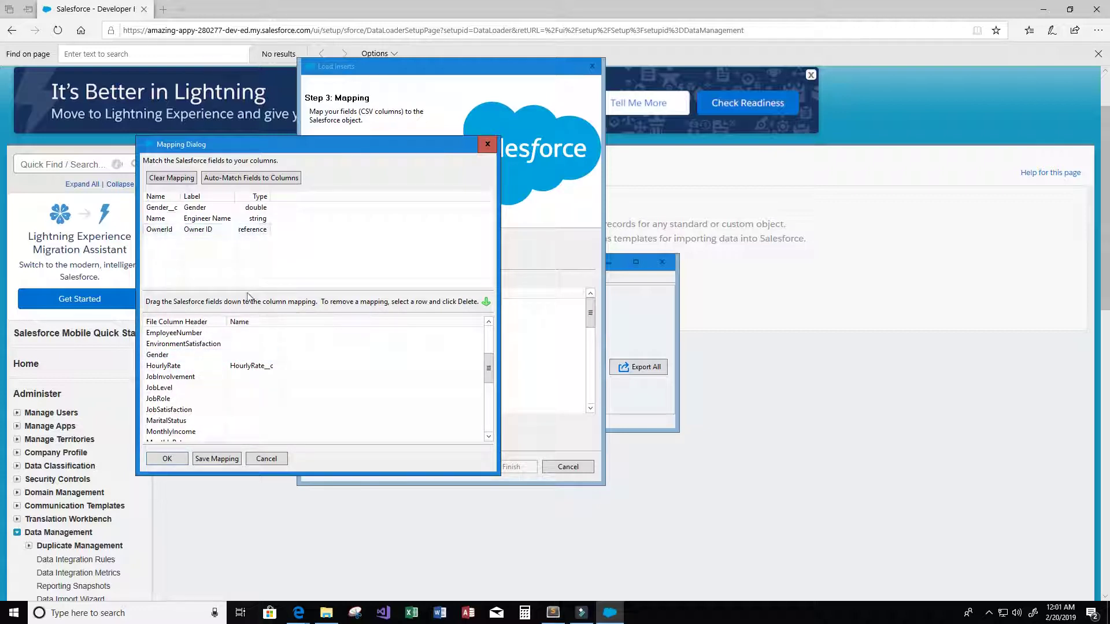
pyautogui.click(172, 463)
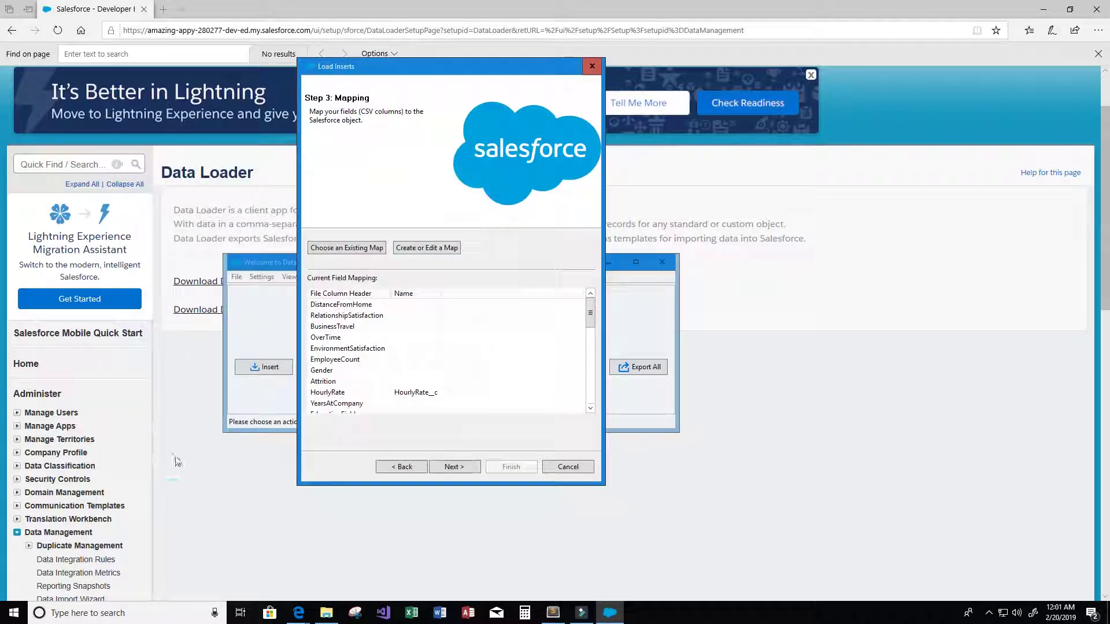
# Finish the wizard and confirm the insert, creating all 1470 records with 0 errors.
pyautogui.click(453, 469)
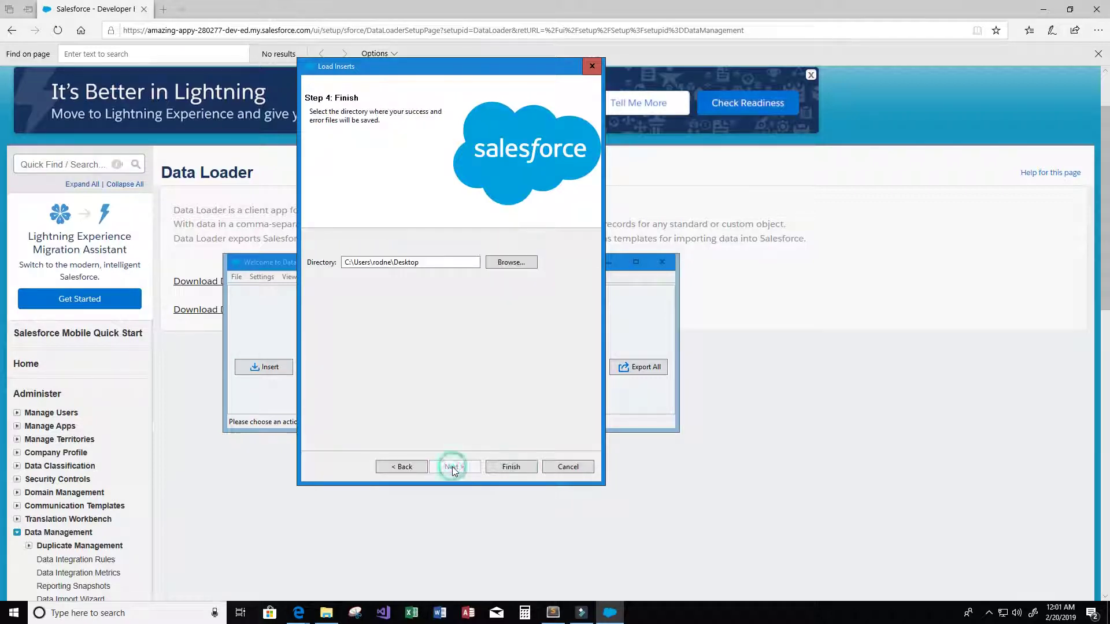
pyautogui.click(518, 466)
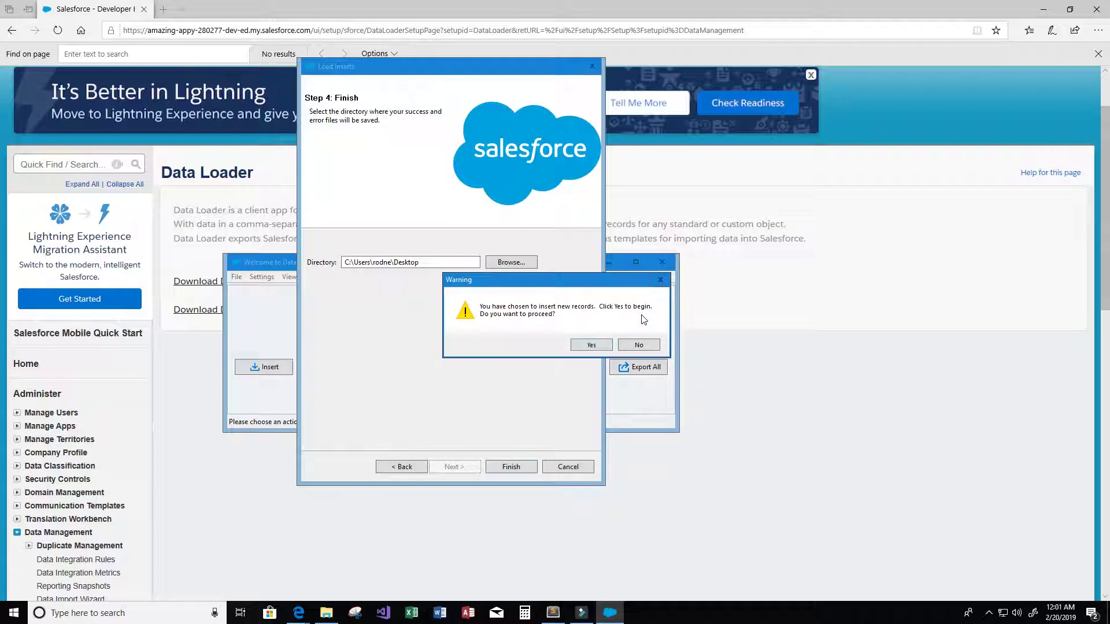
pyautogui.click(591, 345)
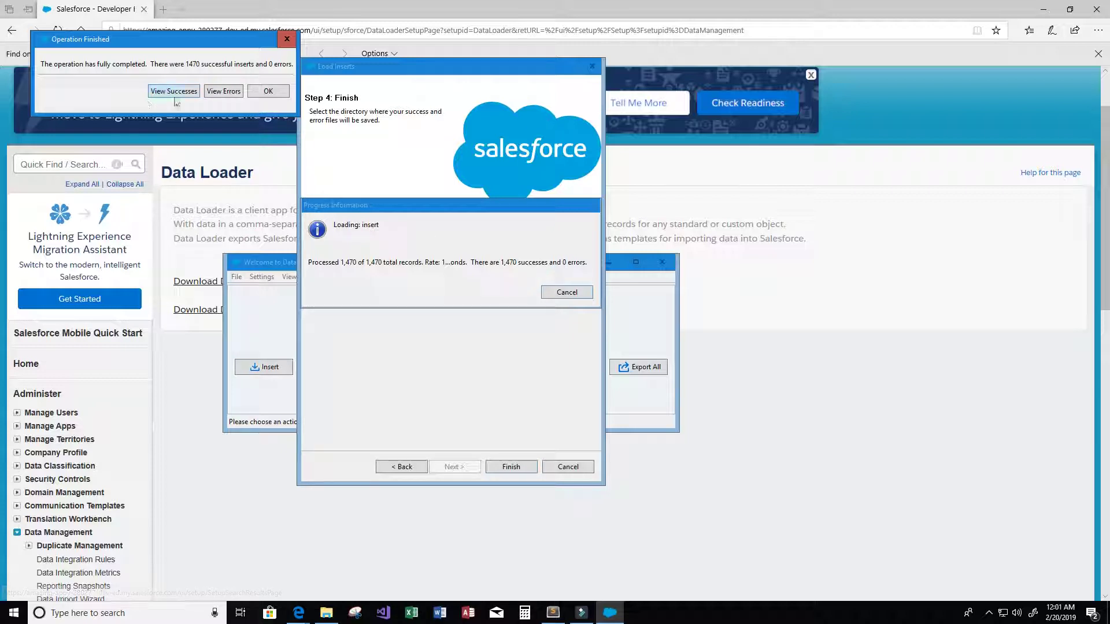
# Review the success file listing each row as 'Item Created', then close it.
pyautogui.click(173, 92)
pyautogui.moveTo(93, 340); pyautogui.dragTo(359, 354)
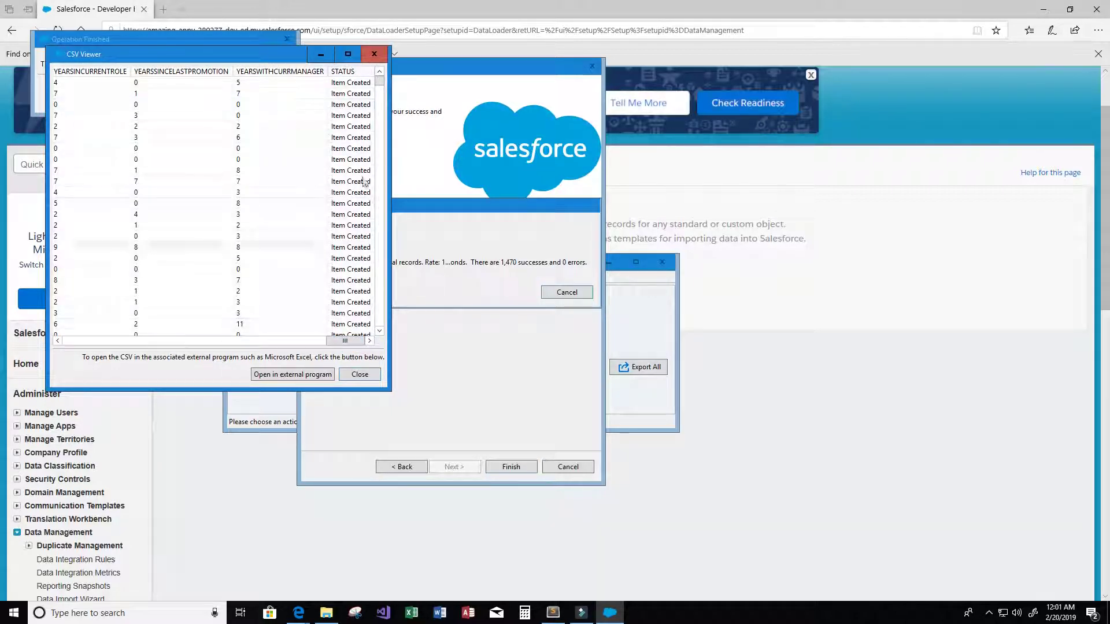
pyautogui.moveTo(379, 87); pyautogui.dragTo(377, 342)
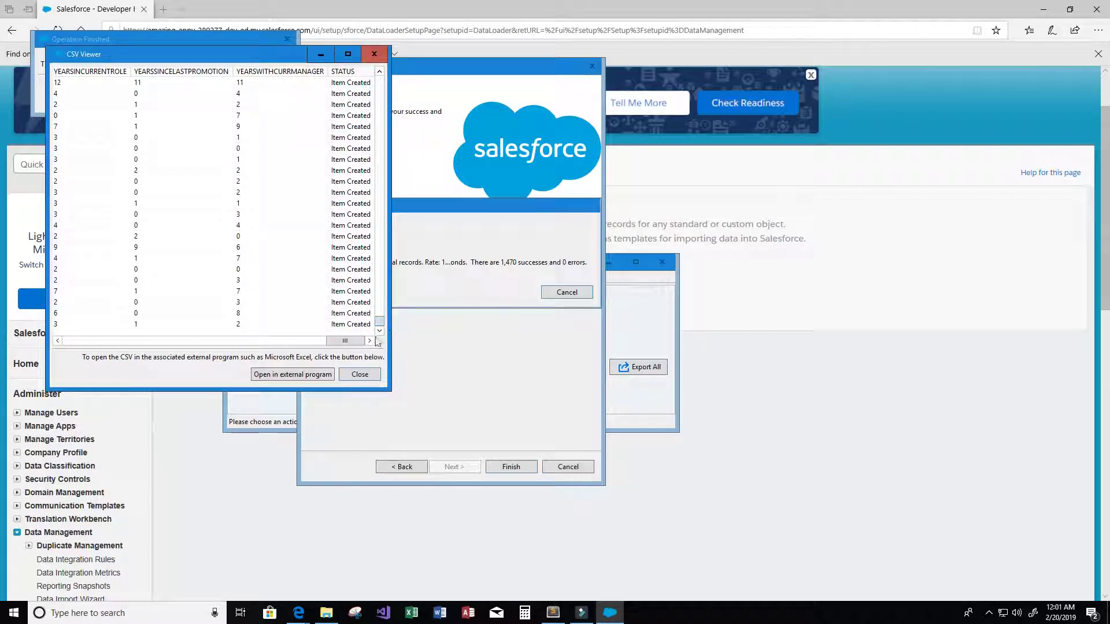
pyautogui.click(360, 375)
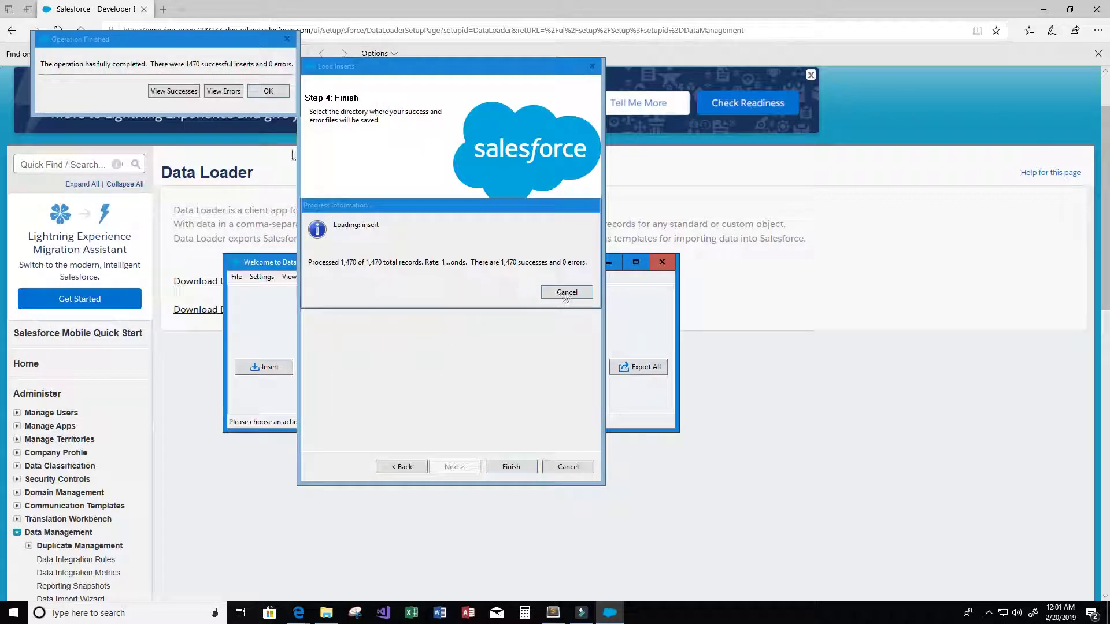
# Dismiss the Data Loader summary, minimize Data Loader, and launch Developer Console from the user menu.
pyautogui.click(276, 94)
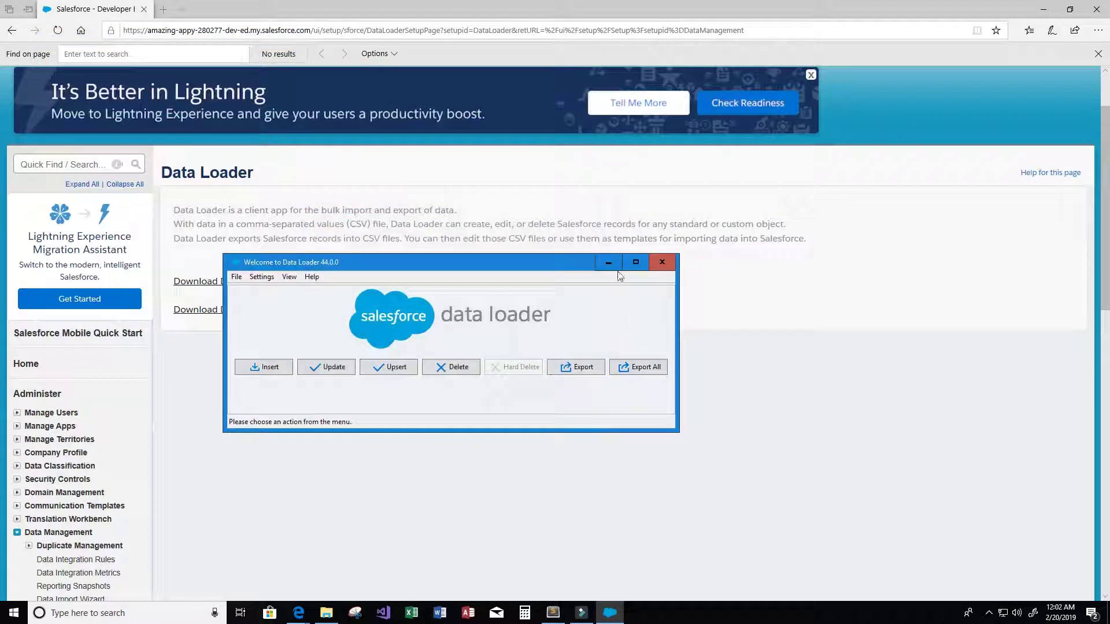
pyautogui.click(615, 267)
pyautogui.scroll(2, 775, 301)
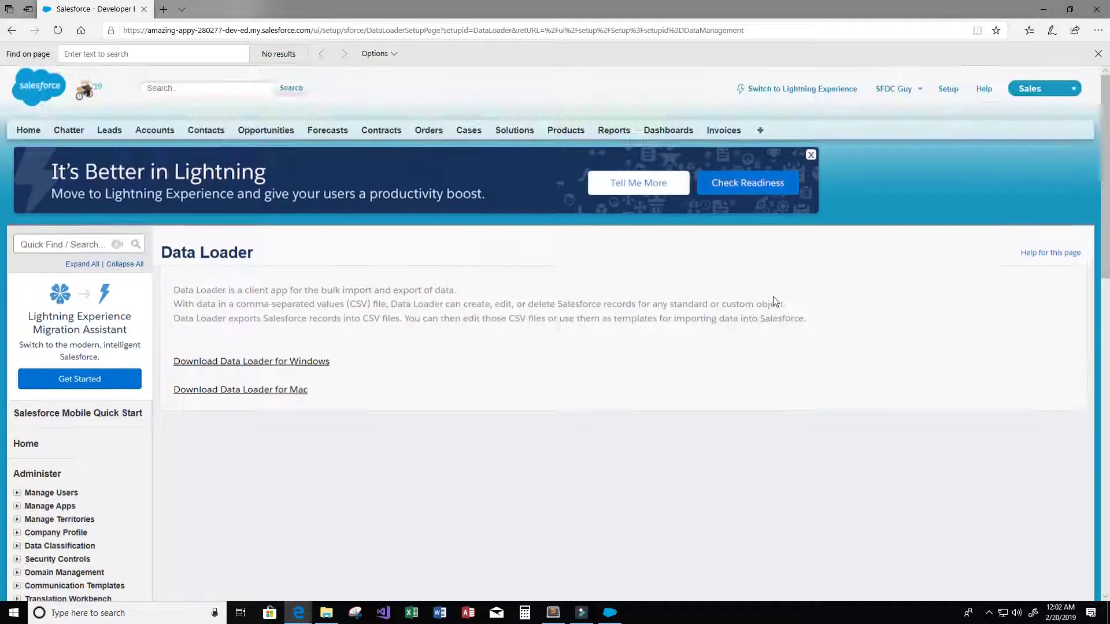
pyautogui.click(921, 98)
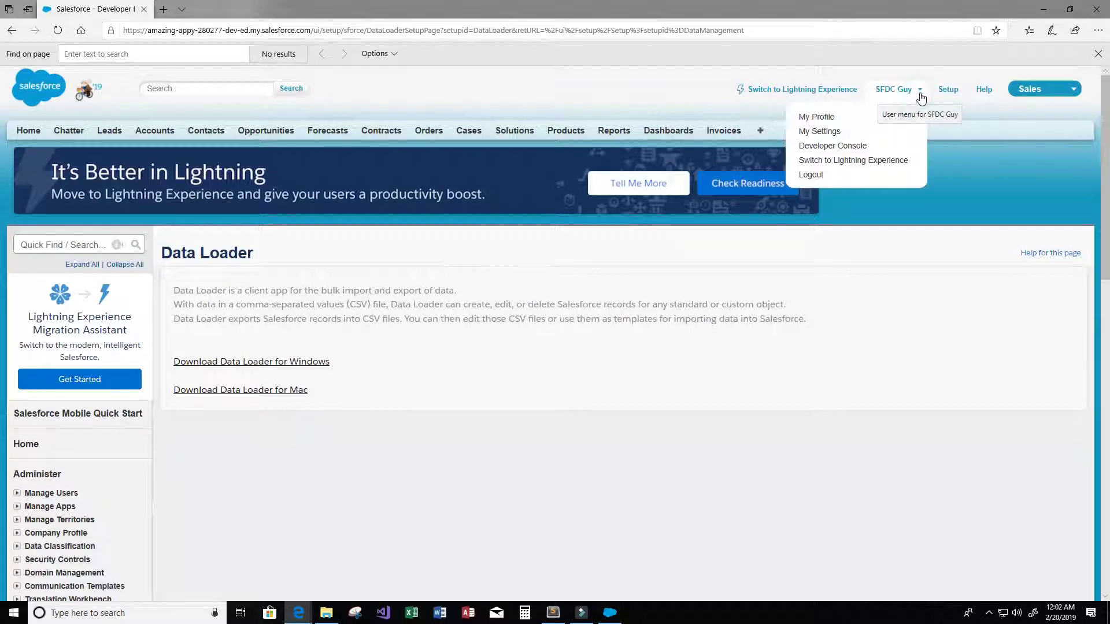
pyautogui.click(849, 145)
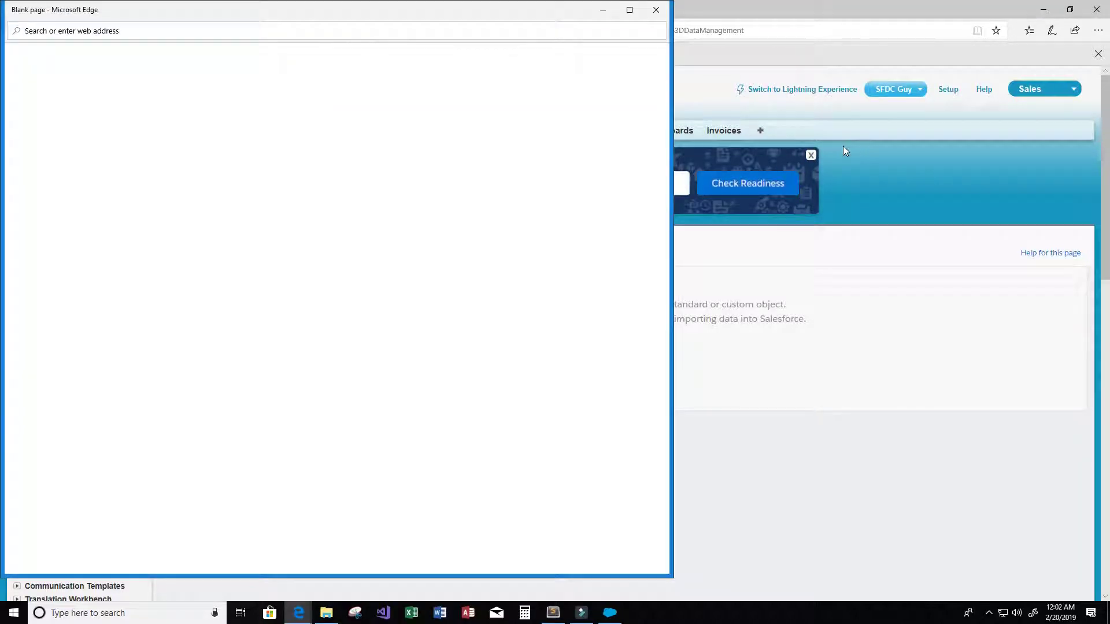
# Delete the old IBM_EMployee__c query from the Query Editor.
pyautogui.moveTo(417, 17); pyautogui.dragTo(666, 53)
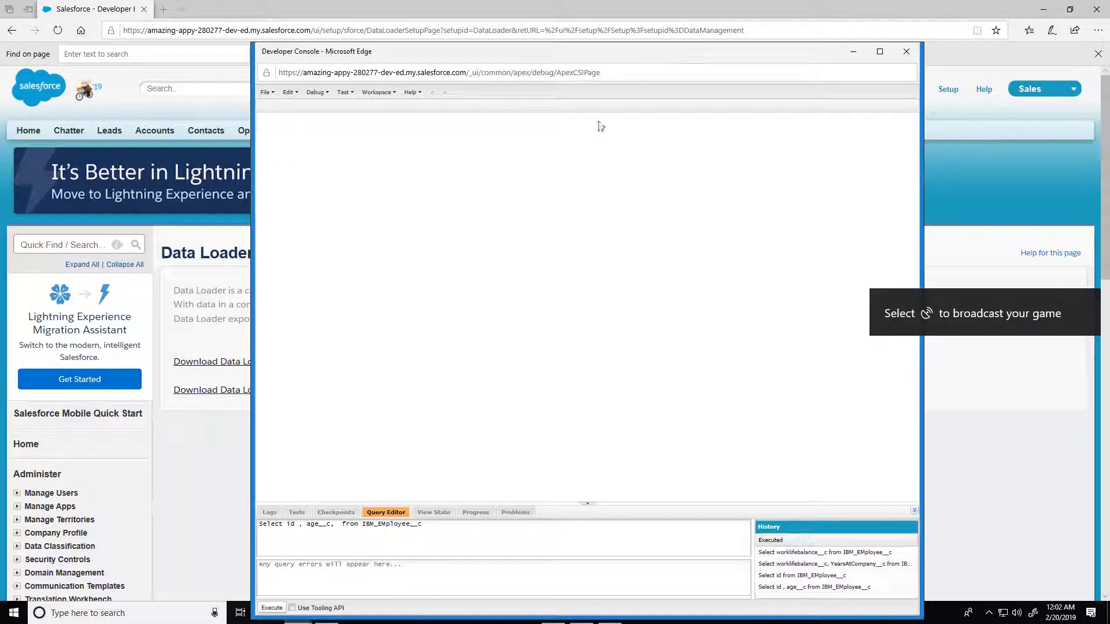
pyautogui.moveTo(435, 526); pyautogui.dragTo(388, 515)
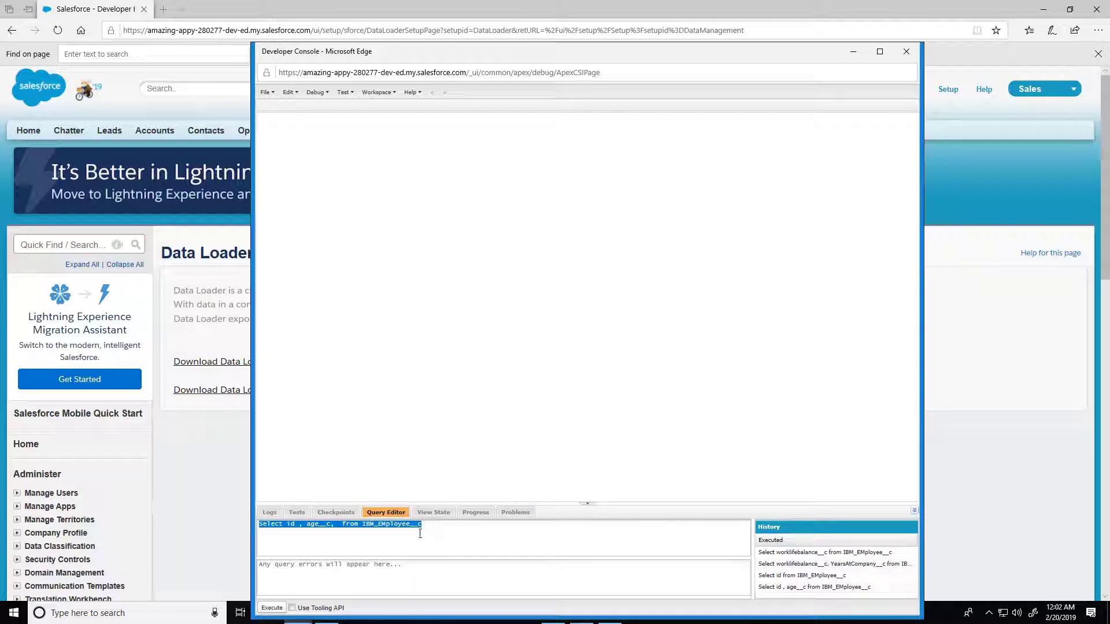
pyautogui.press('BackSpace')
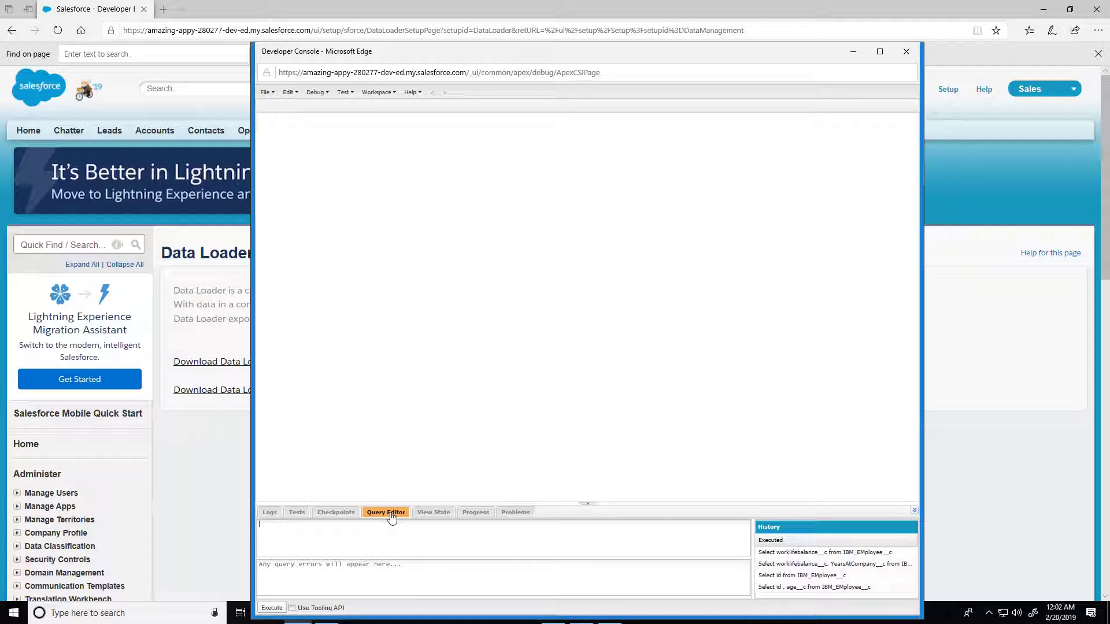
# Enter 'Select id, name, age__c, dep__c,' in the Query Editor, fixing the age__c underscores.
pyautogui.click(365, 533)
pyautogui.write(', dep,')
pyautogui.click(371, 533)
pyautogui.click(426, 530)
pyautogui.click(348, 535)
pyautogui.press('BackSpace')
pyautogui.press('BackSpace')
pyautogui.write('__')
pyautogui.click(399, 529)
pyautogui.moveTo(483, 50); pyautogui.dragTo(943, 51)
# Go to Setup > Create > Objects > Engineer to view fields Age__c, Dep__c, Gender__c, HourlyRate__c.
pyautogui.click(369, 336)
pyautogui.scroll(-1, 362, 345)
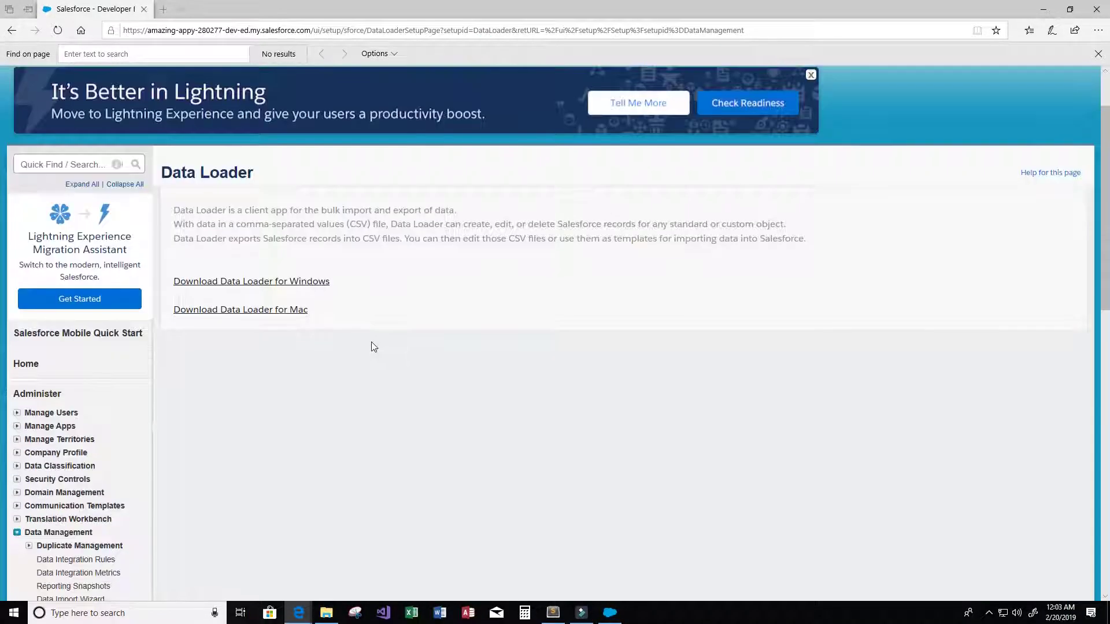
pyautogui.scroll(-4, 356, 355)
pyautogui.scroll(3, 186, 346)
pyautogui.scroll(2, 187, 346)
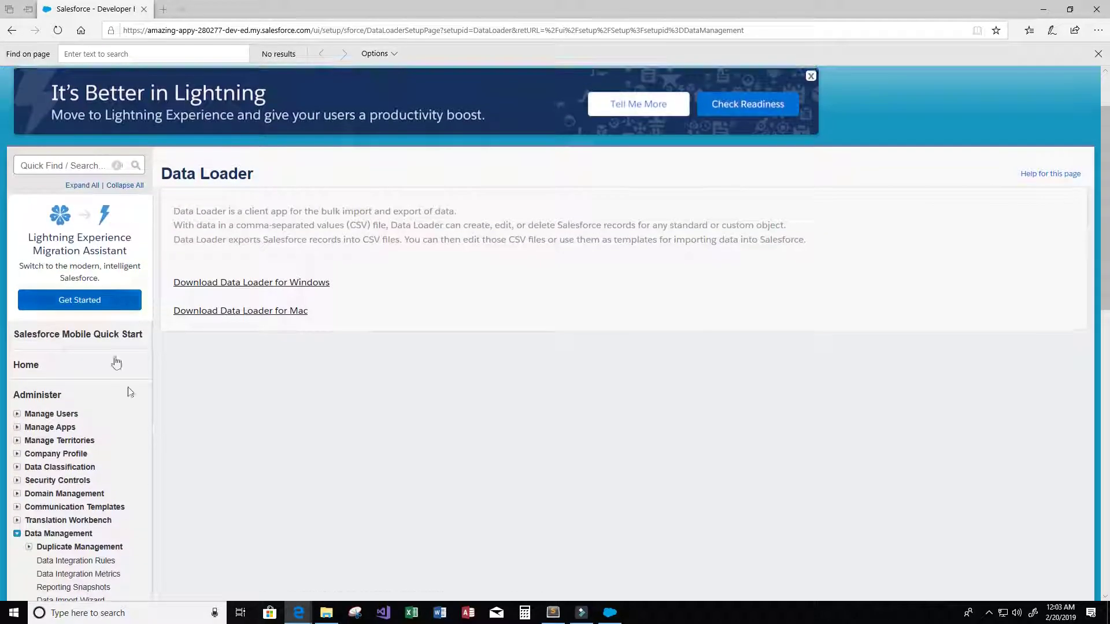
pyautogui.click(17, 534)
pyautogui.scroll(-3, 20, 491)
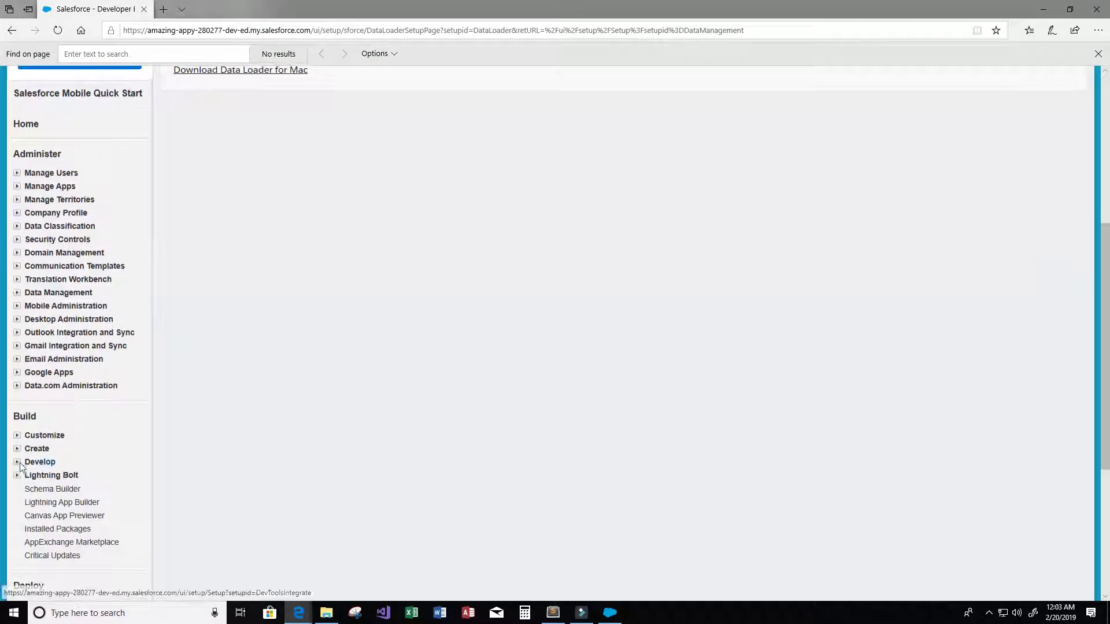
pyautogui.click(17, 449)
pyautogui.scroll(-2, 57, 428)
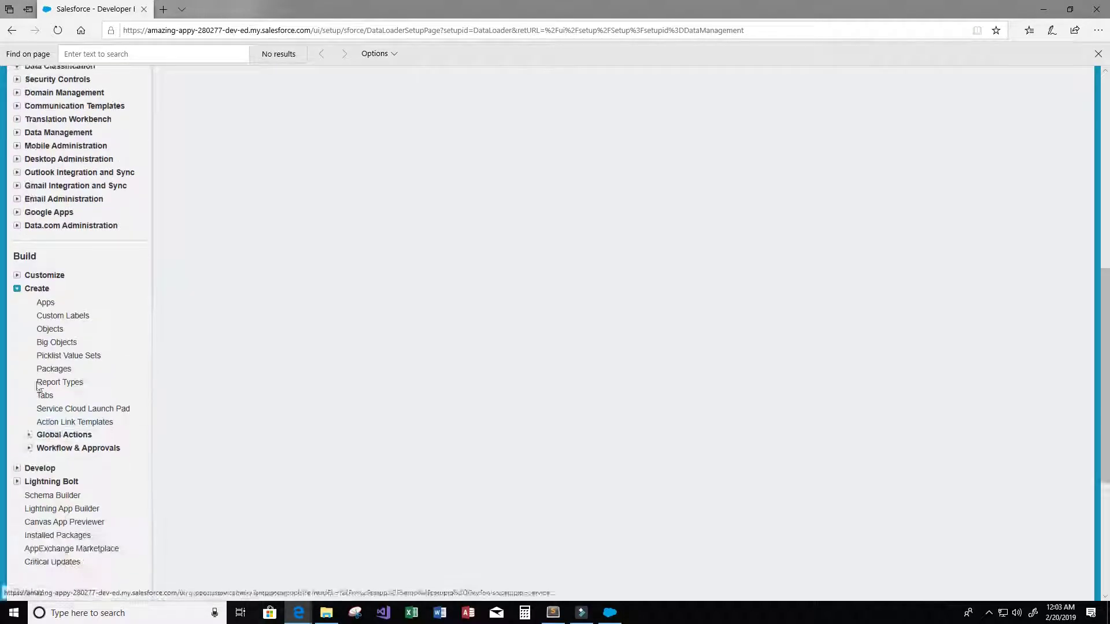
pyautogui.click(50, 329)
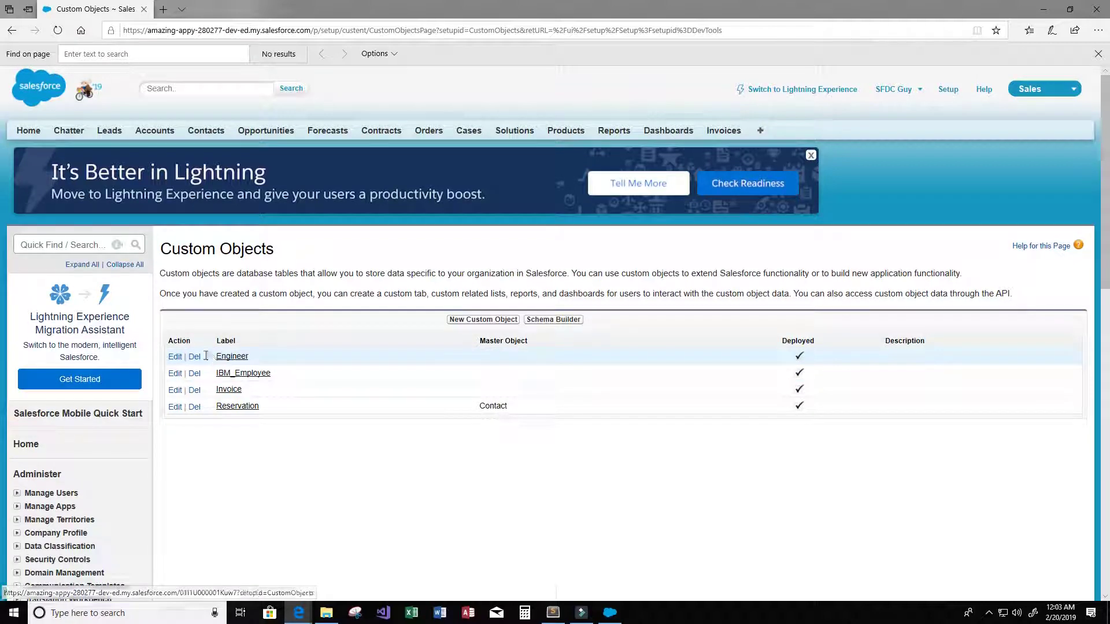
pyautogui.click(229, 359)
pyautogui.scroll(-1, 467, 310)
pyautogui.scroll(-4, 467, 310)
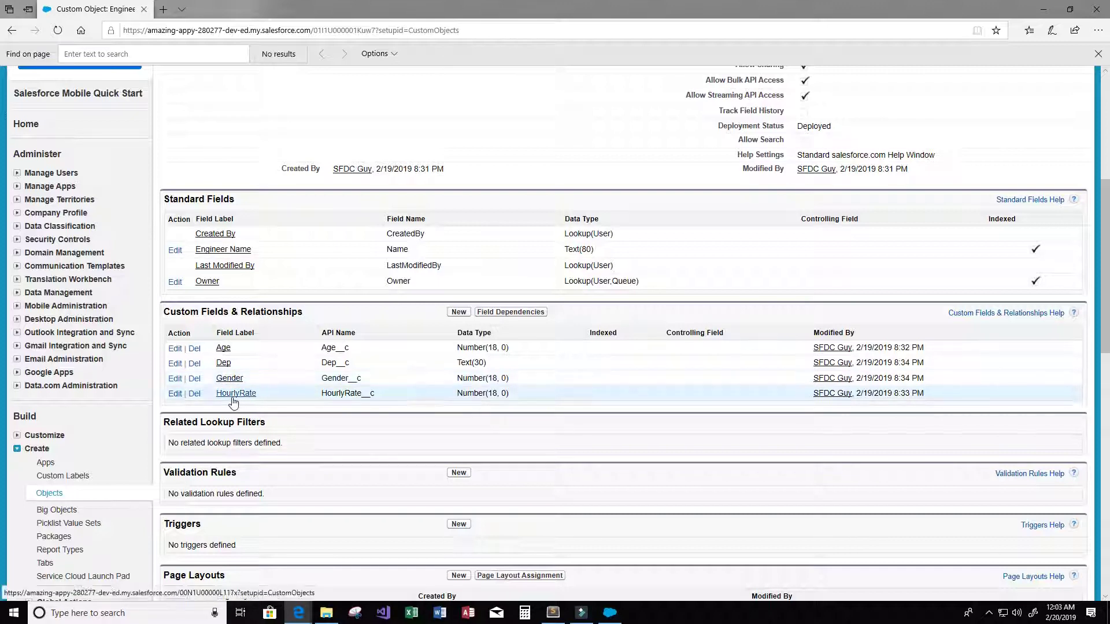
# Finish the query with 'HourlyRate__c From Engineer__c' and remove the blank line that made it invalid.
pyautogui.hotkey('alt', 'Tab')
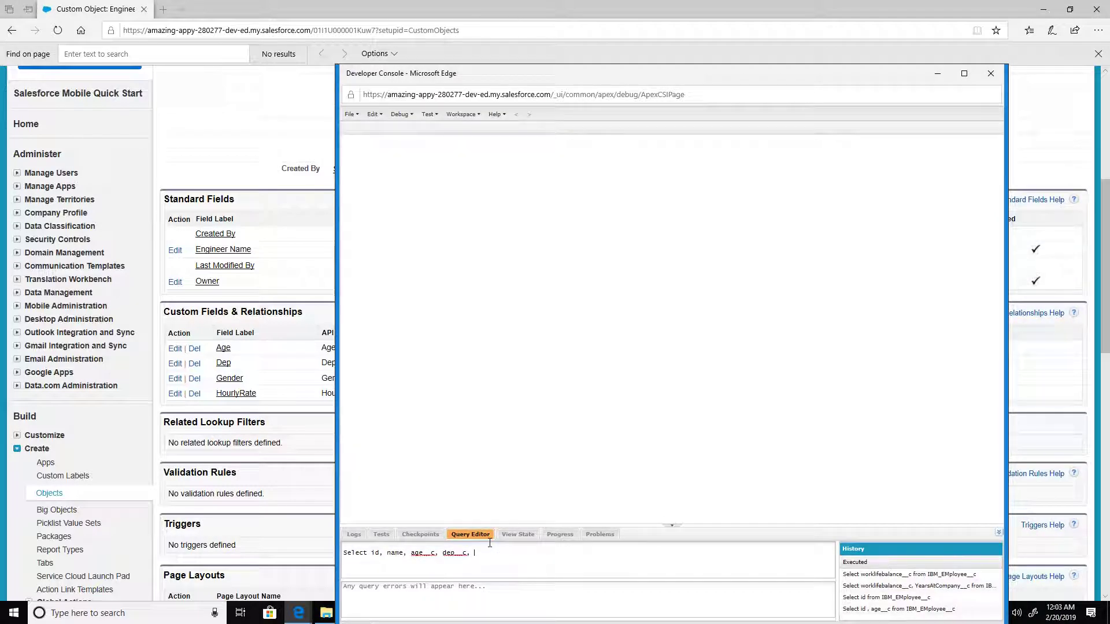
pyautogui.write('HourlyRate__c From Engineer__c')
pyautogui.moveTo(729, 76); pyautogui.dragTo(704, 37)
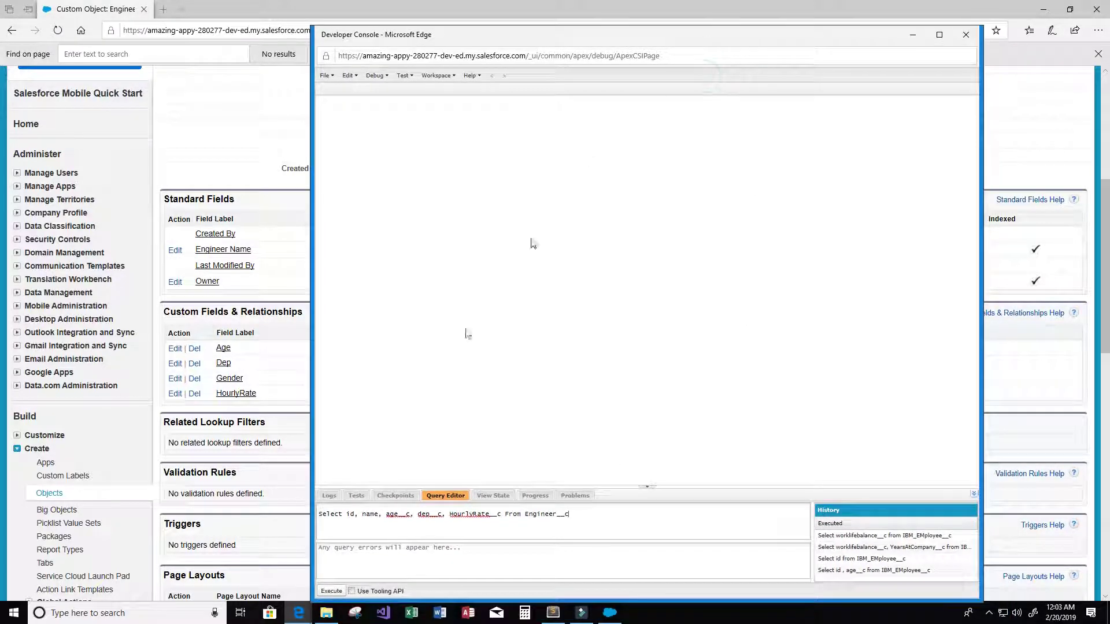
pyautogui.click(334, 589)
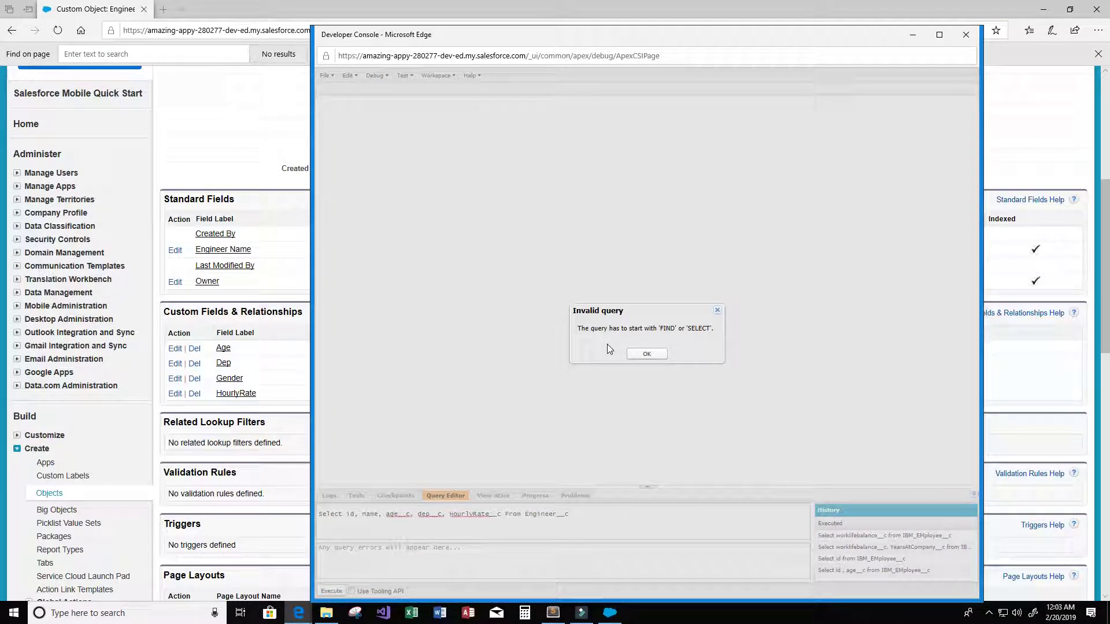
pyautogui.click(646, 354)
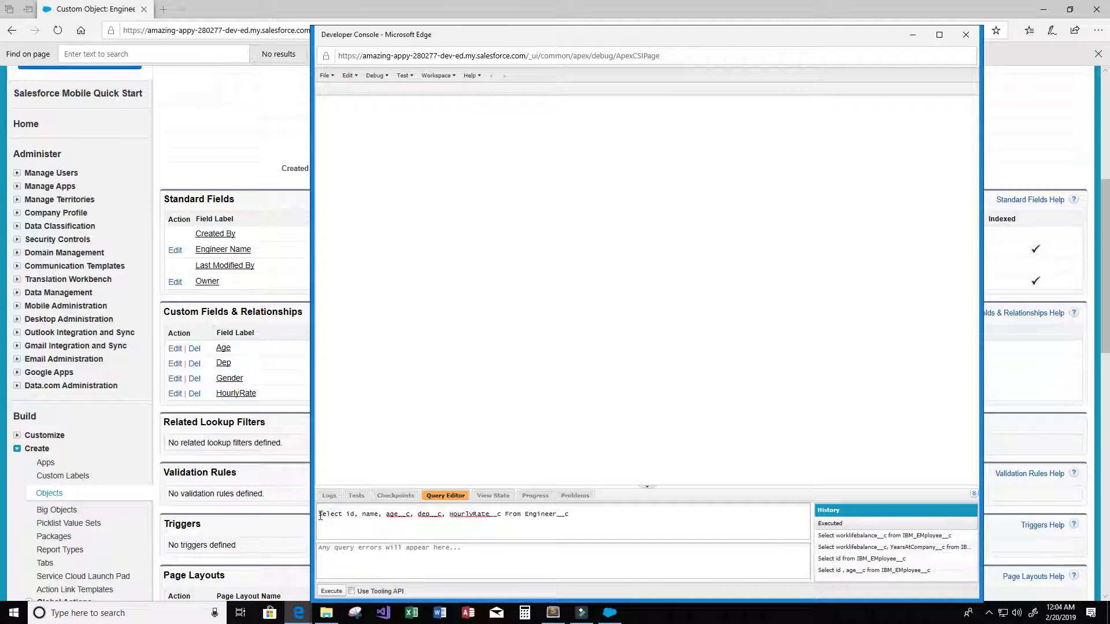
pyautogui.press('BackSpace')
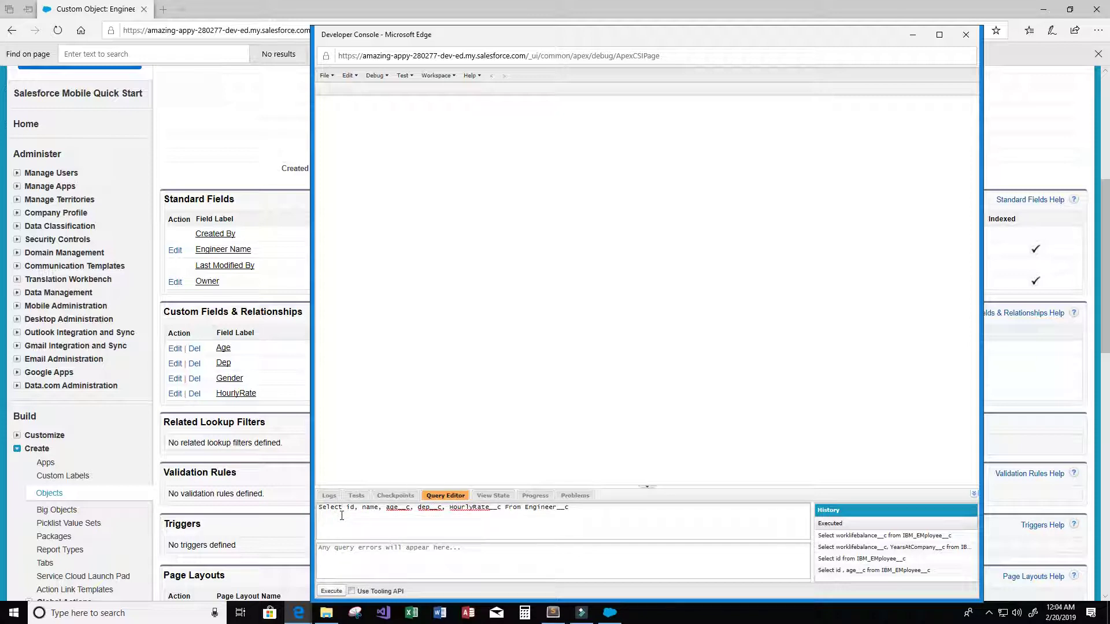
# Execute the Engineer__c query and scroll through its 1470 result rows.
pyautogui.click(332, 590)
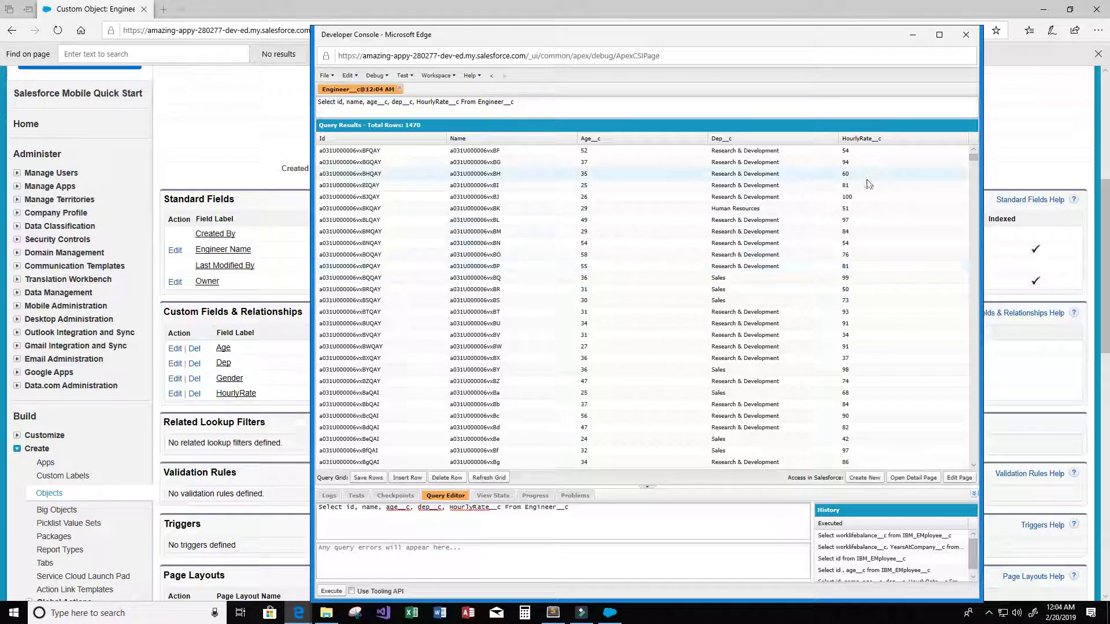
pyautogui.scroll(-3, 835, 266)
pyautogui.scroll(-5, 834, 265)
pyautogui.scroll(8, 844, 301)
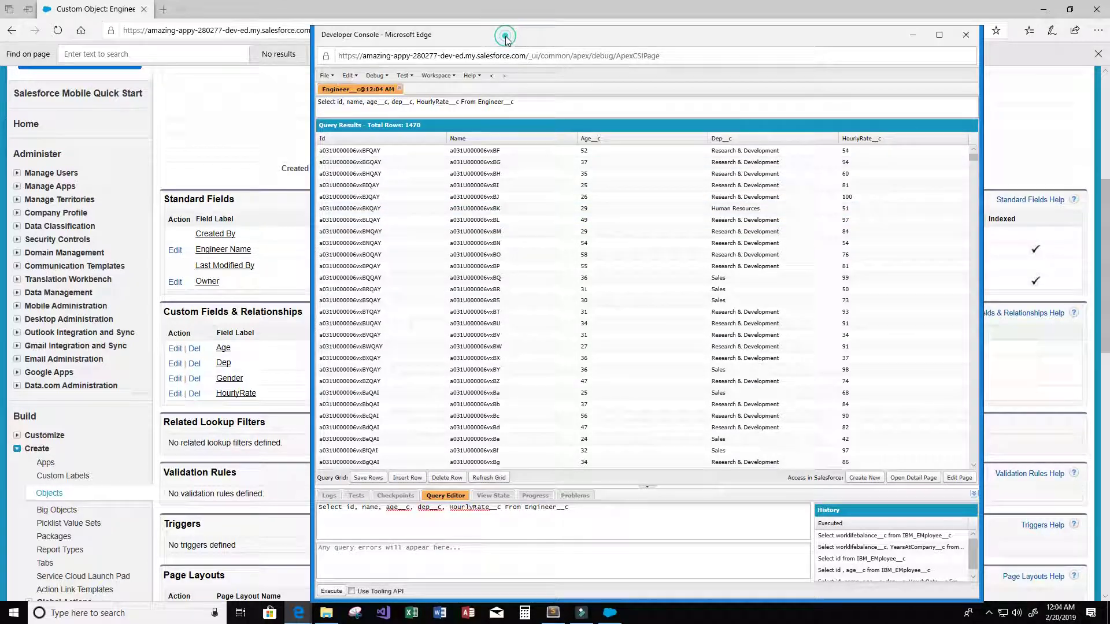
pyautogui.moveTo(506, 38); pyautogui.dragTo(457, 30)
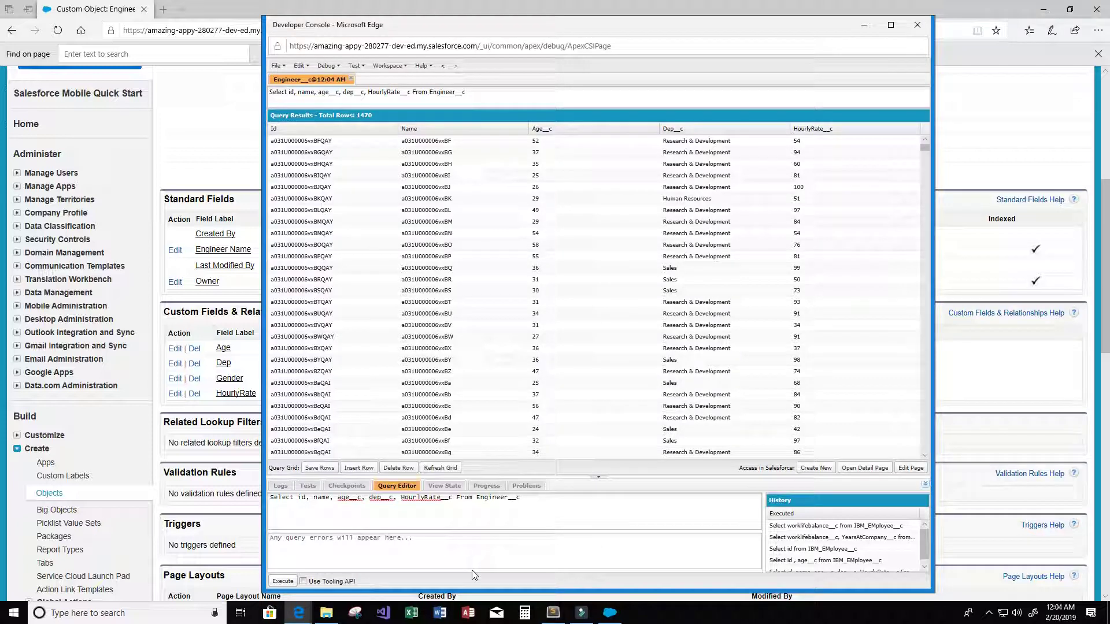